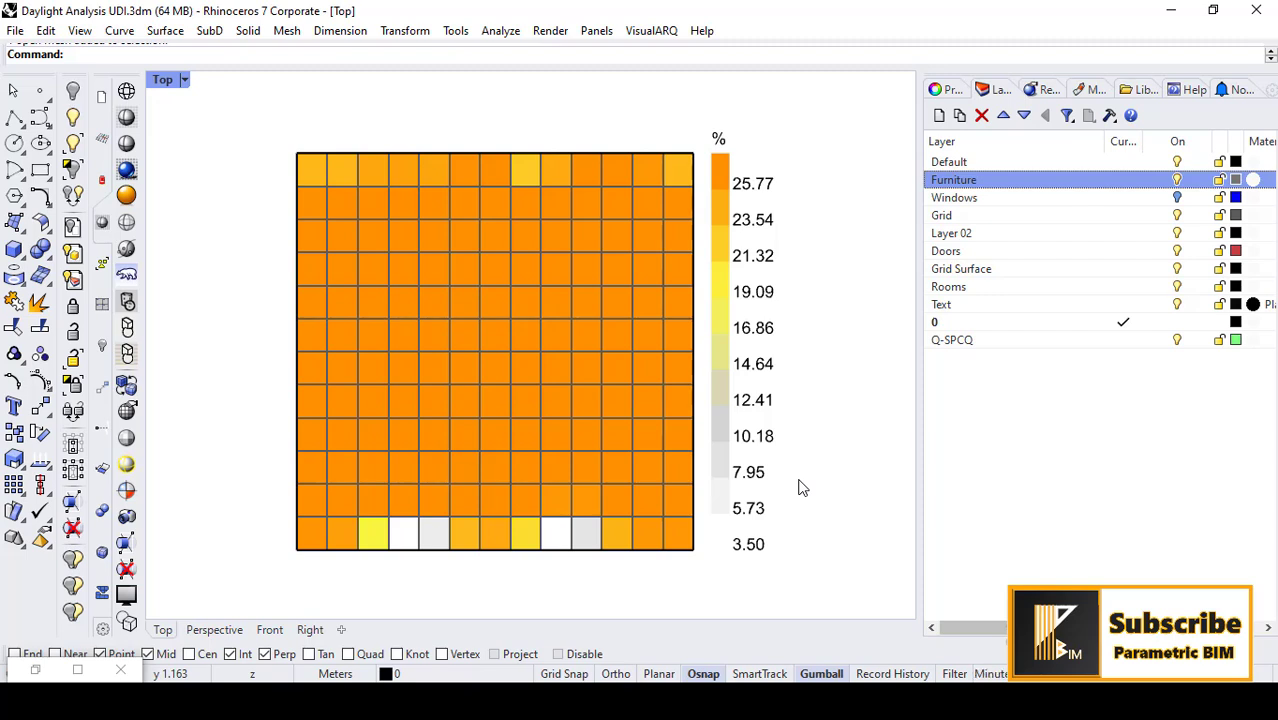
Examine the room's UDI daylight grid and percentage legend in plan and from several perspective angles.
{"action": "right_click_drag", "start_coordinate": [799, 484], "coordinate": [757, 477]}
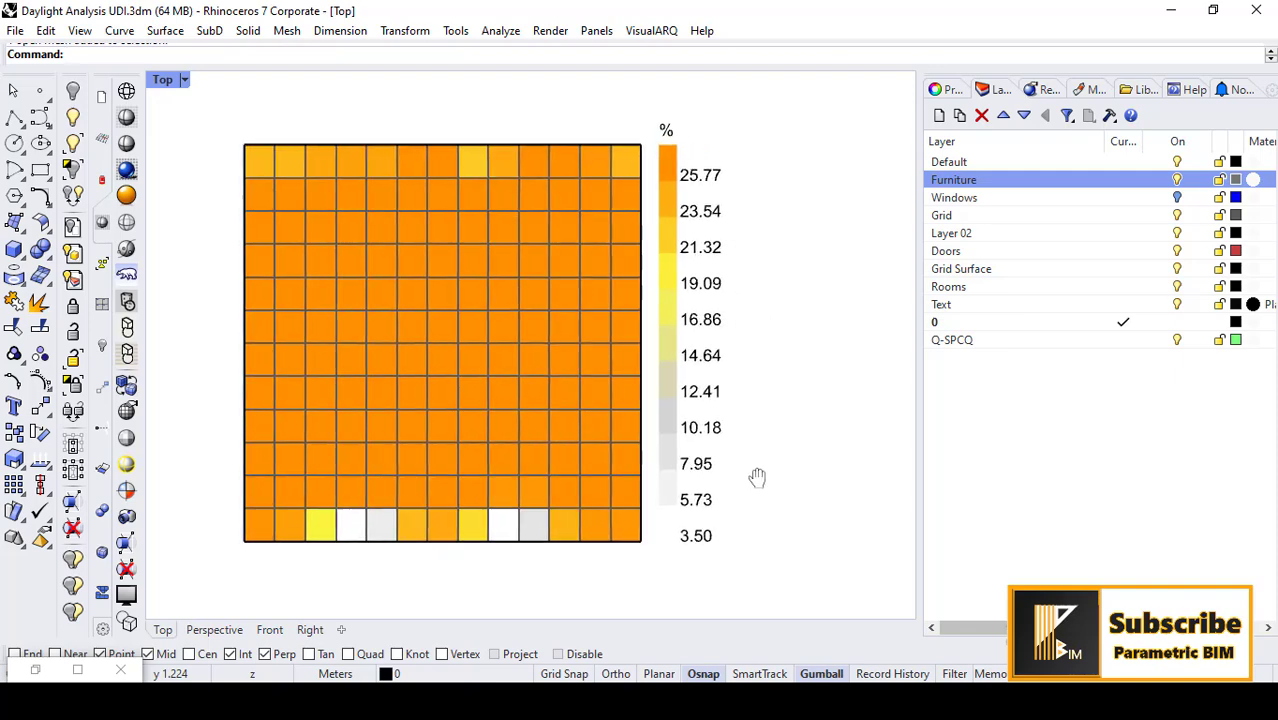
{"action": "double_click", "coordinate": [165, 81]}
{"action": "double_click", "coordinate": [560, 82]}
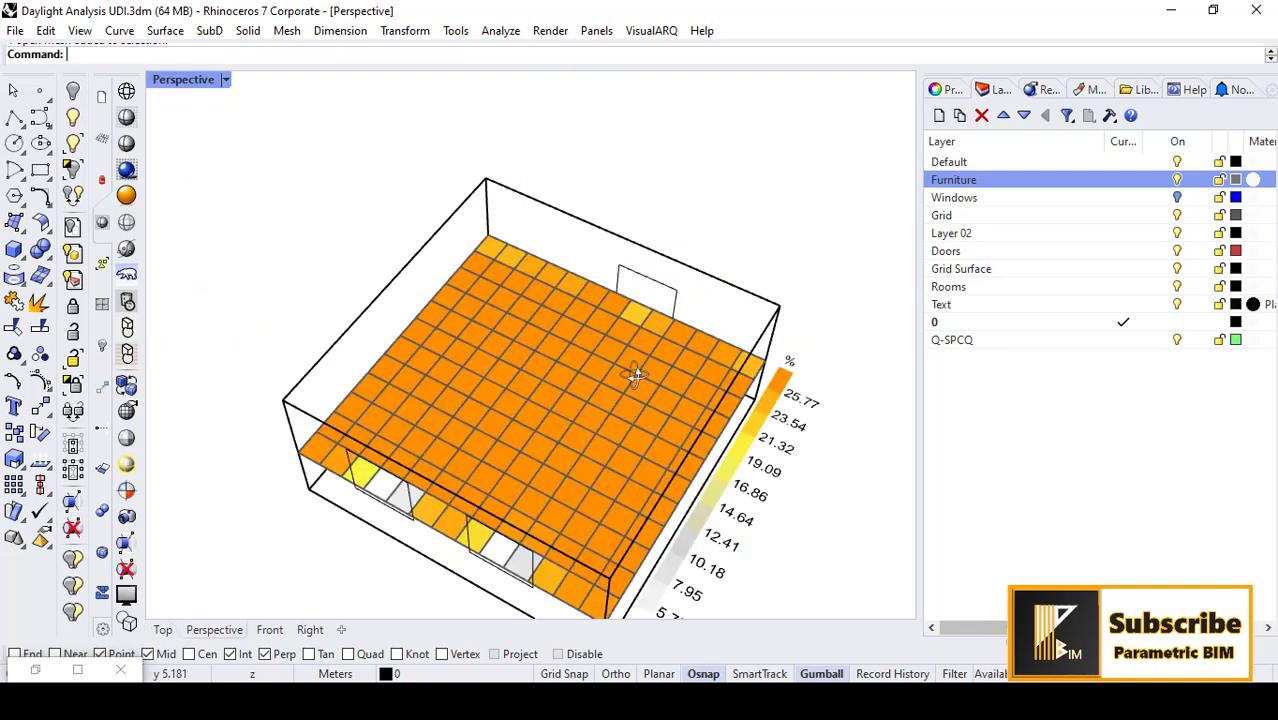
{"action": "right_click_drag", "start_coordinate": [636, 375], "coordinate": [626, 314]}
{"action": "right_click_drag", "start_coordinate": [665, 479], "coordinate": [530, 320]}
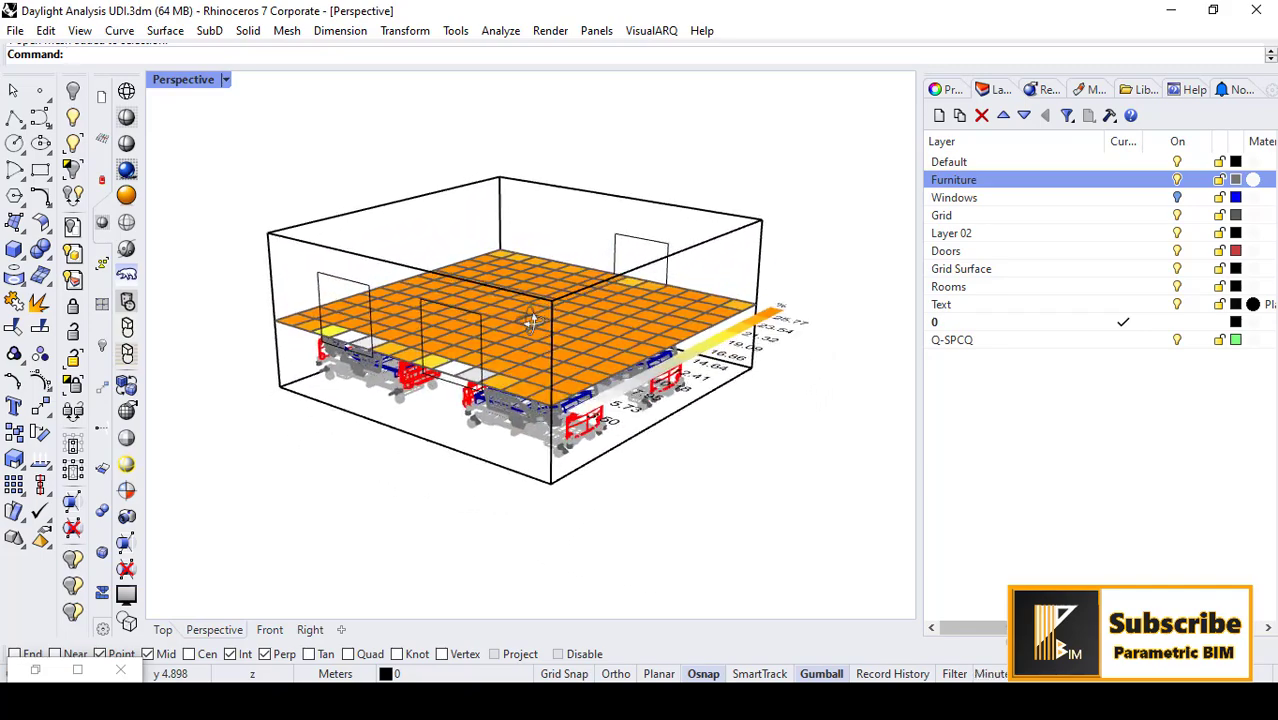
{"action": "right_click_drag", "start_coordinate": [446, 377], "coordinate": [492, 364]}
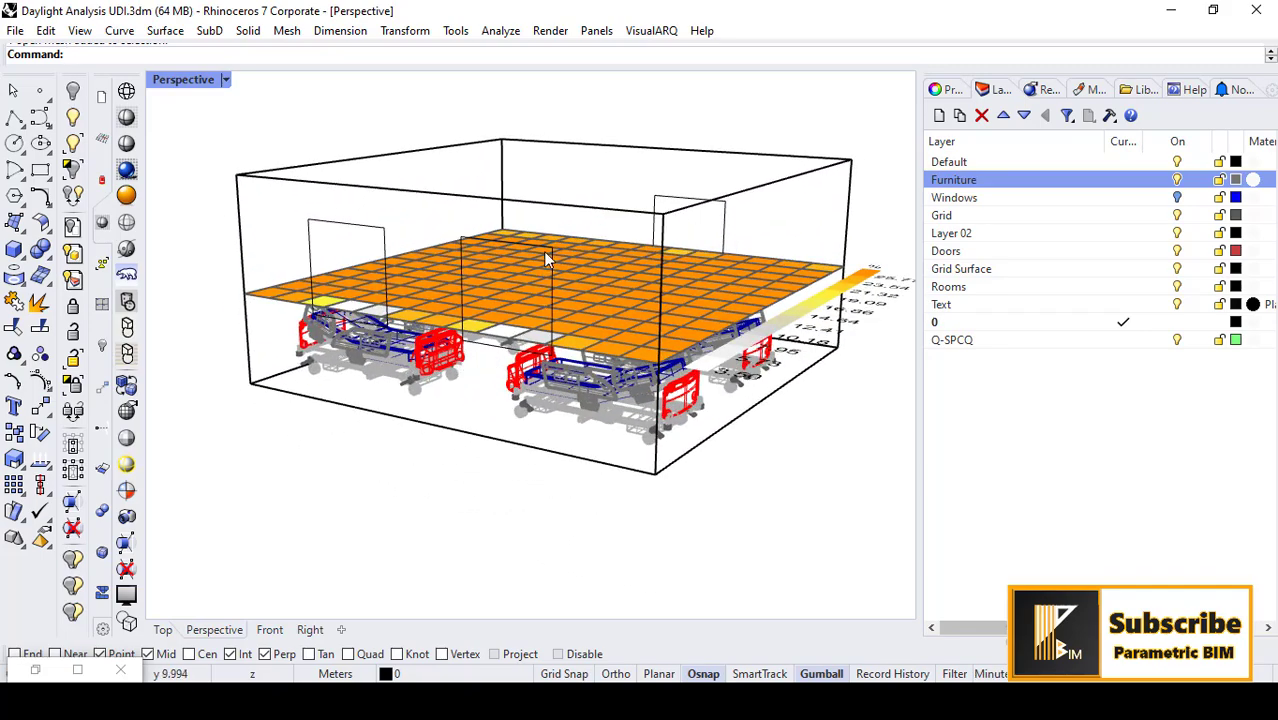
{"action": "right_click_drag", "start_coordinate": [468, 316], "coordinate": [600, 325]}
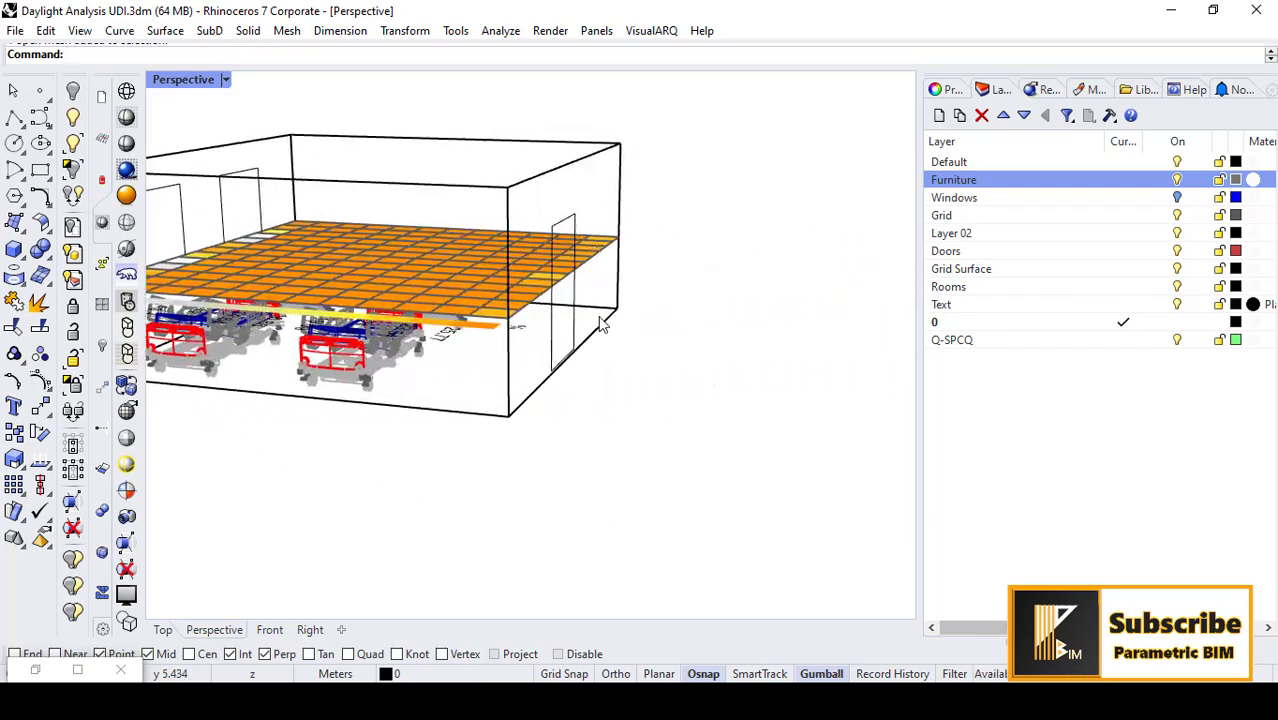
{"action": "right_click_drag", "start_coordinate": [483, 344], "coordinate": [608, 359]}
{"action": "scroll", "coordinate": [541, 254], "scroll_direction": "down", "scroll_amount": 4}
{"action": "scroll", "coordinate": [563, 352], "scroll_direction": "up", "scroll_amount": 6}
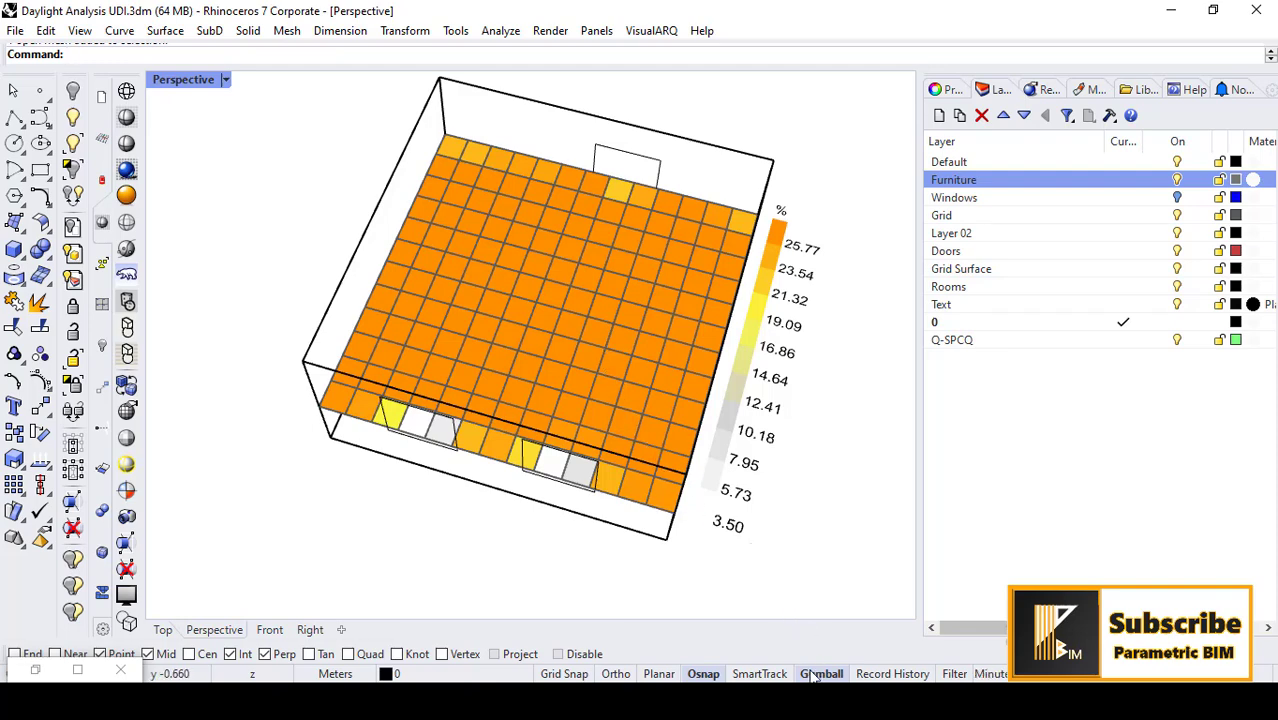
Switch to the Grasshopper definition and dock its window beside the Rhino viewport.
{"action": "mouse_move", "coordinate": [802, 700]}
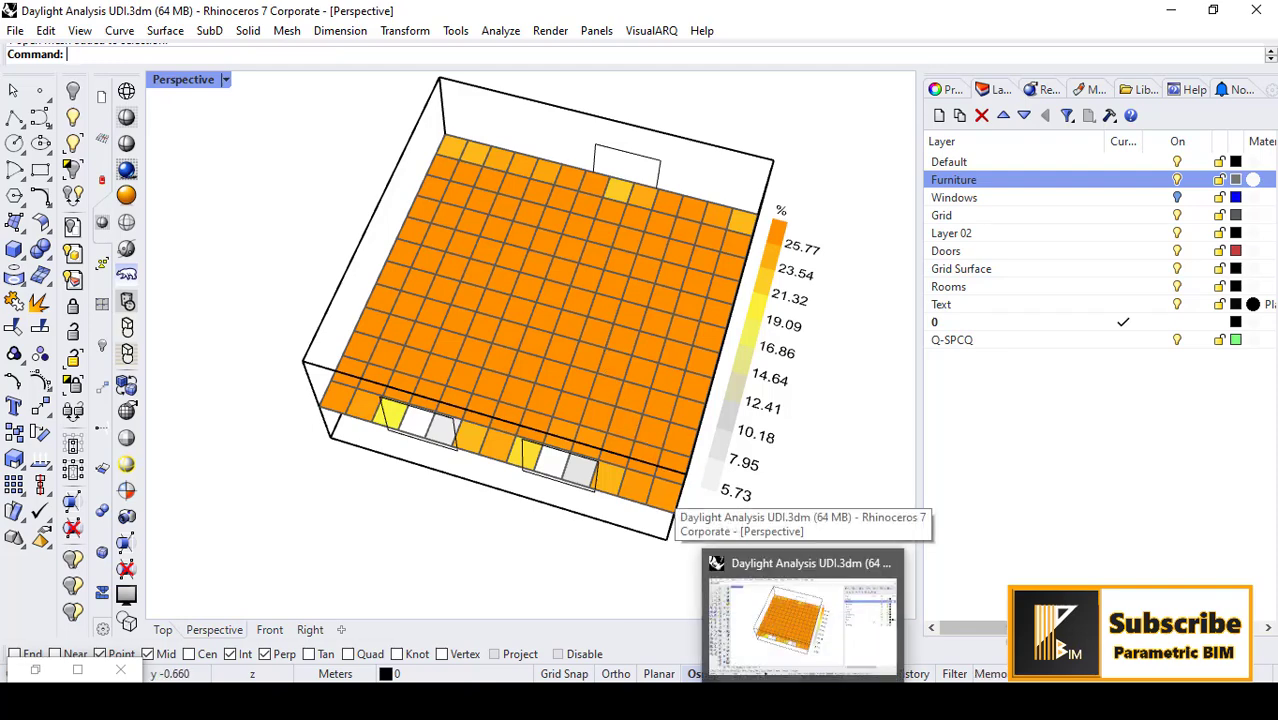
{"action": "left_click", "coordinate": [802, 700]}
{"action": "left_click", "coordinate": [802, 700]}
{"action": "left_click_drag", "start_coordinate": [389, 25], "coordinate": [1277, 81]}
{"action": "scroll", "coordinate": [983, 288], "scroll_direction": "down", "scroll_amount": 3}
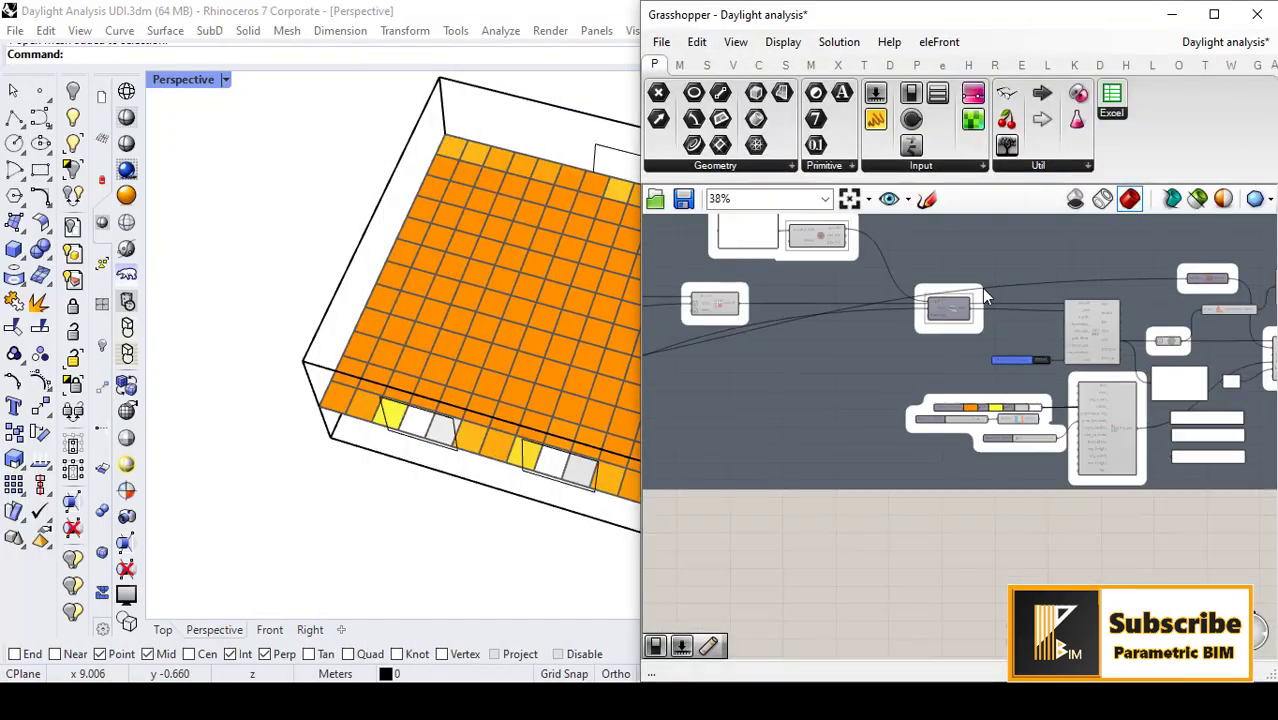
Set the run toggle of the annual daylight simulation in the Indoor Visual Comfort (UDI) group to False.
{"action": "scroll", "coordinate": [981, 288], "scroll_direction": "down", "scroll_amount": 4}
{"action": "right_click_drag", "start_coordinate": [842, 456], "coordinate": [1004, 494]}
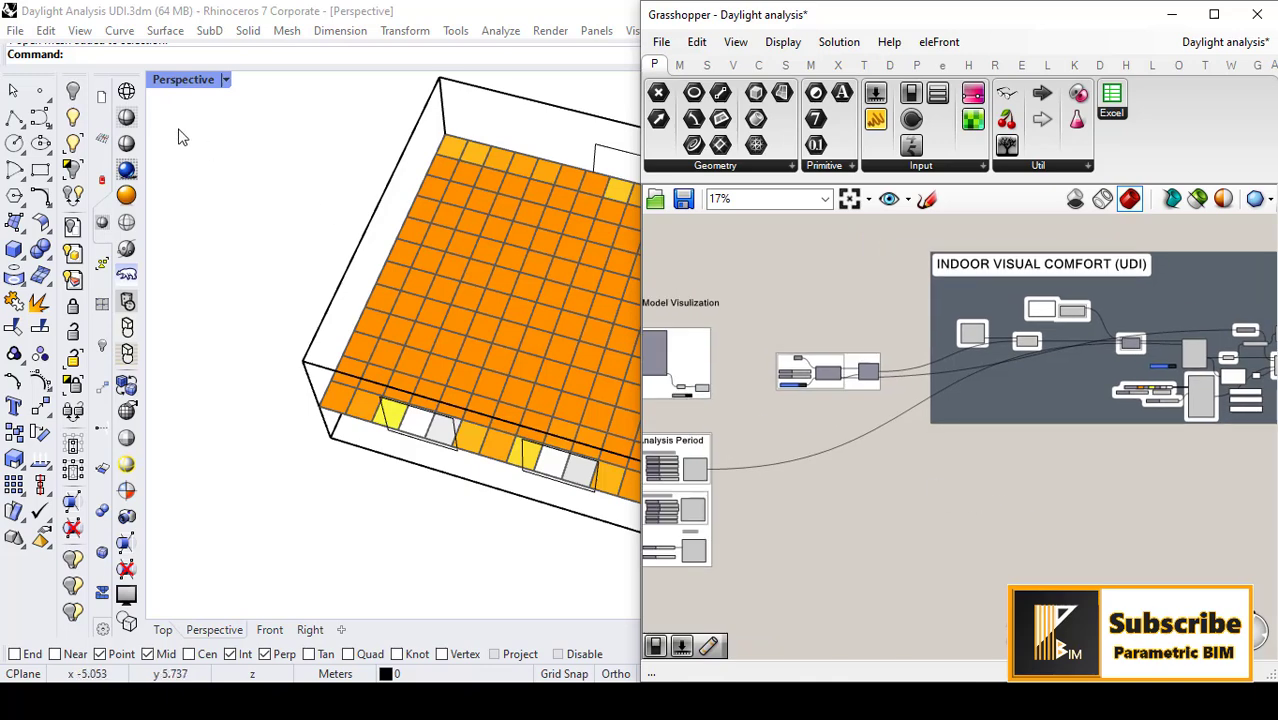
{"action": "scroll", "coordinate": [966, 340], "scroll_direction": "up", "scroll_amount": 8}
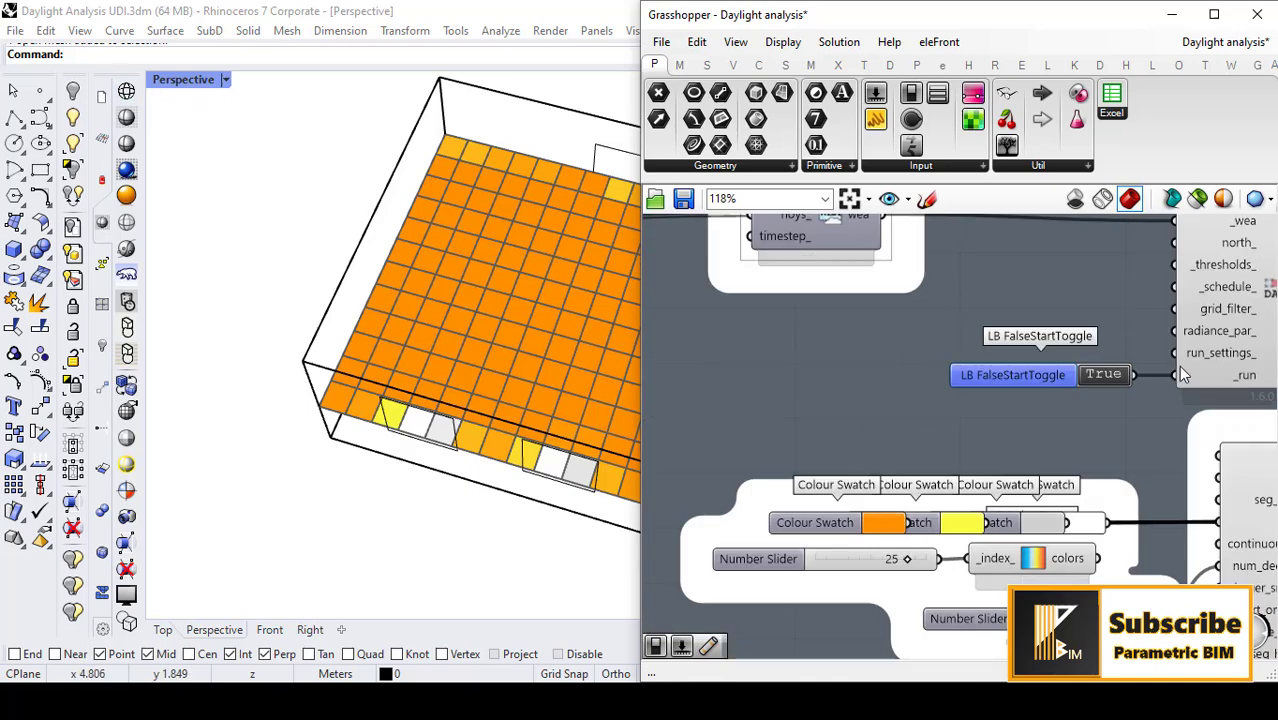
{"action": "double_click", "coordinate": [1085, 382]}
{"action": "scroll", "coordinate": [1085, 382], "scroll_direction": "down", "scroll_amount": 7}
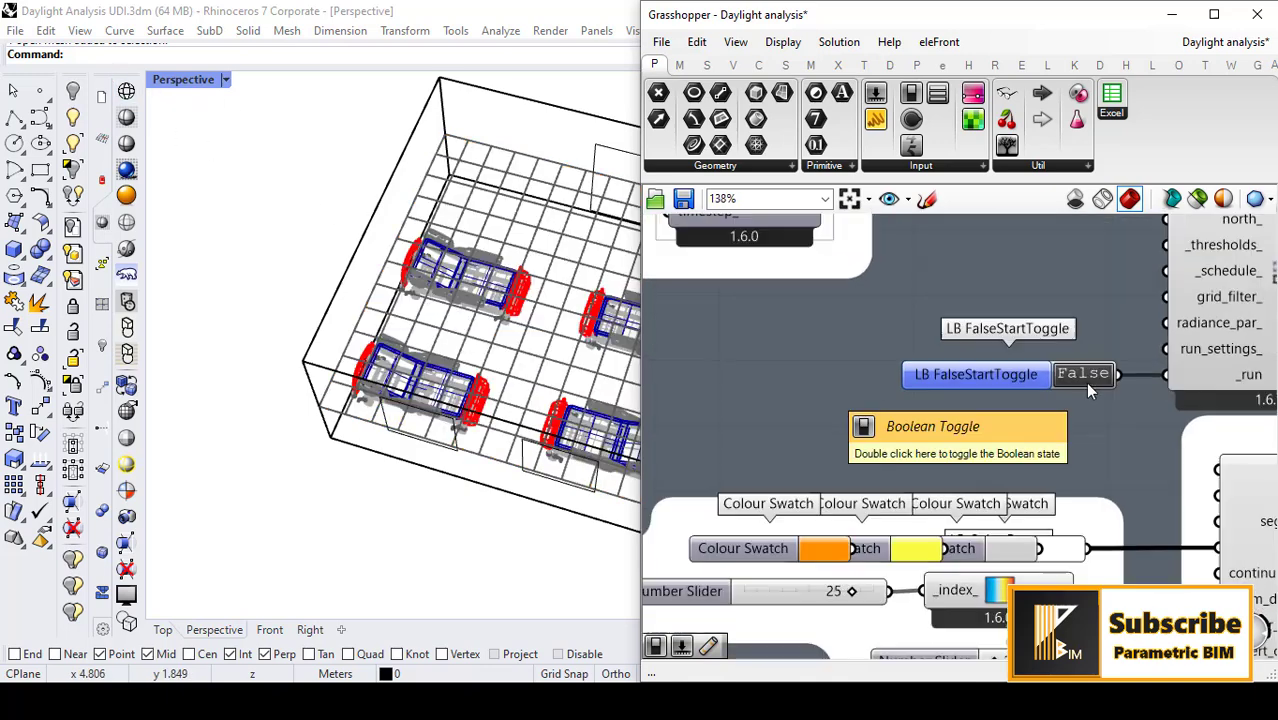
Maximize the Top viewport in Rhino and turn off the Furniture layer.
{"action": "double_click", "coordinate": [183, 79]}
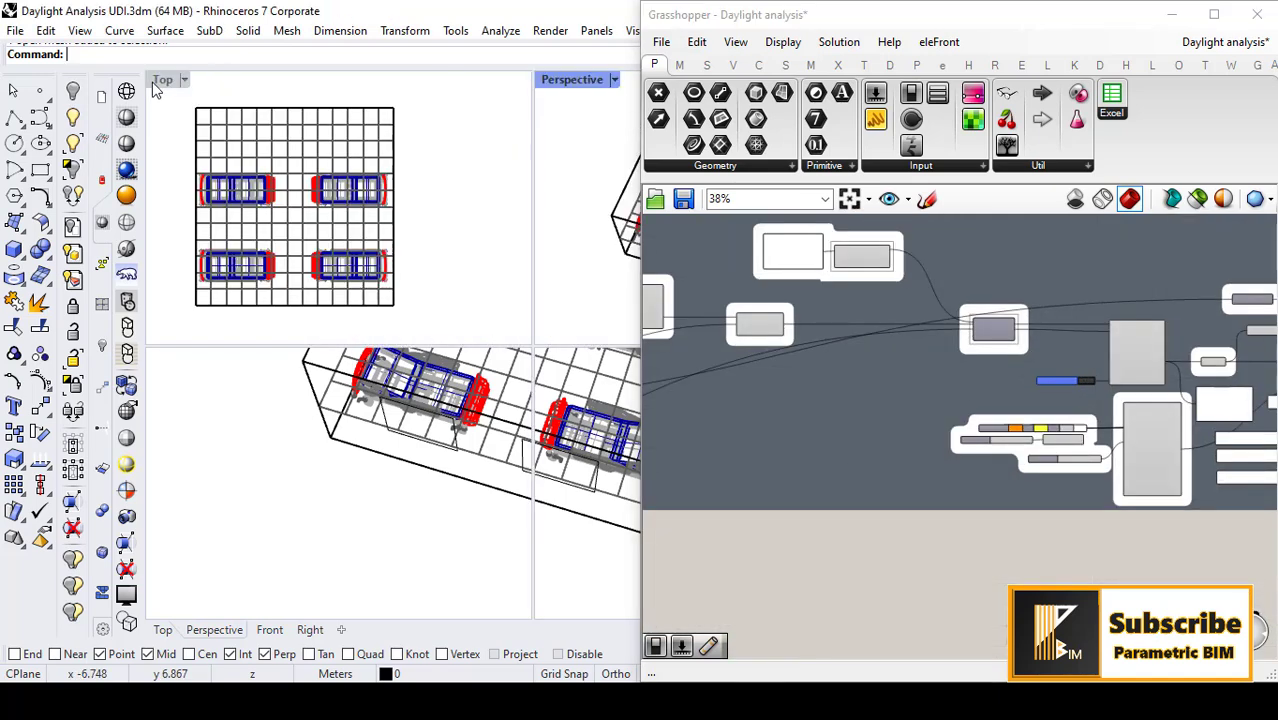
{"action": "double_click", "coordinate": [163, 79]}
{"action": "scroll", "coordinate": [327, 291], "scroll_direction": "down", "scroll_amount": 2}
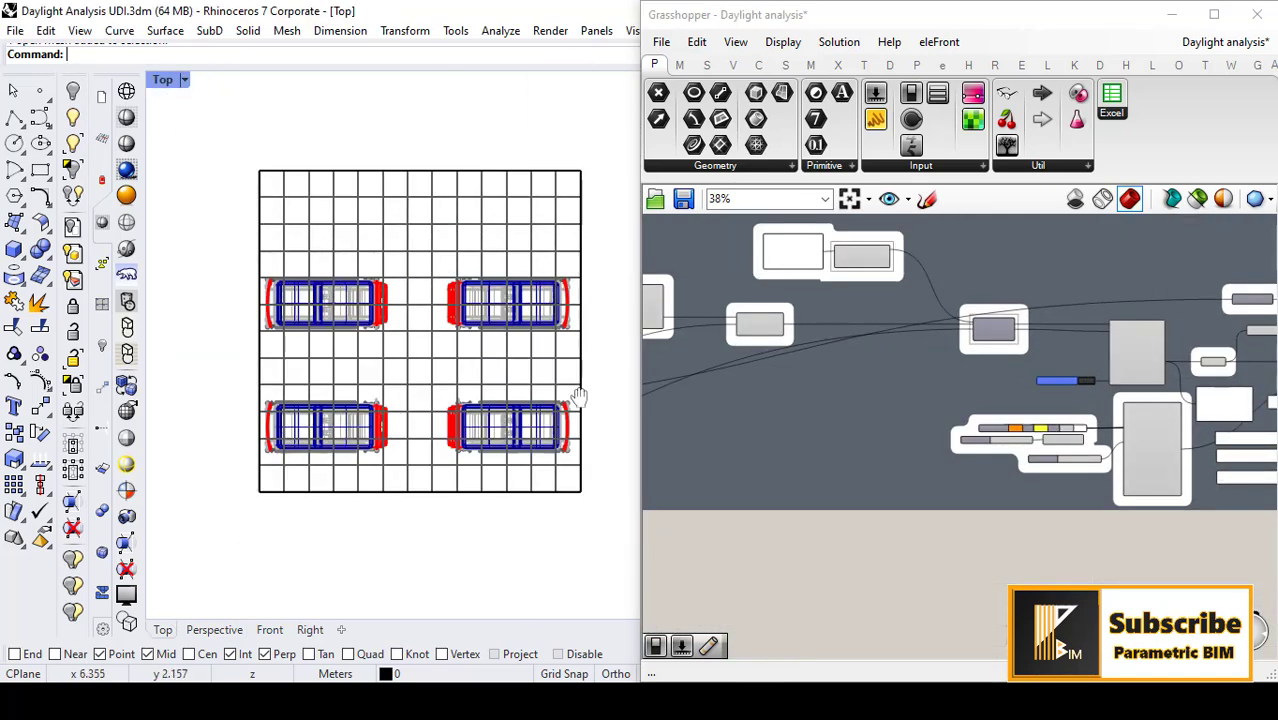
{"action": "left_click_drag", "start_coordinate": [822, 15], "coordinate": [876, 429]}
{"action": "left_click", "coordinate": [1178, 182]}
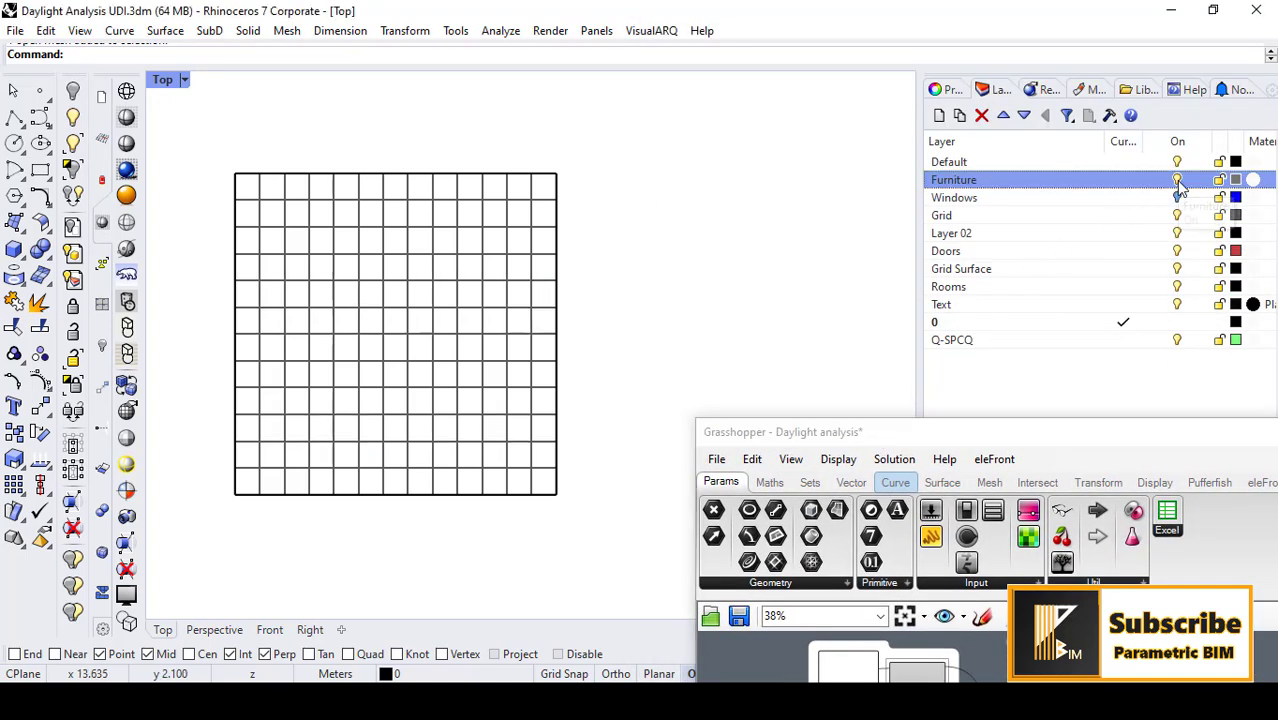
Dock the Grasshopper window beside the Rhino viewport again and widen it slightly.
{"action": "left_click_drag", "start_coordinate": [858, 432], "coordinate": [1277, 132]}
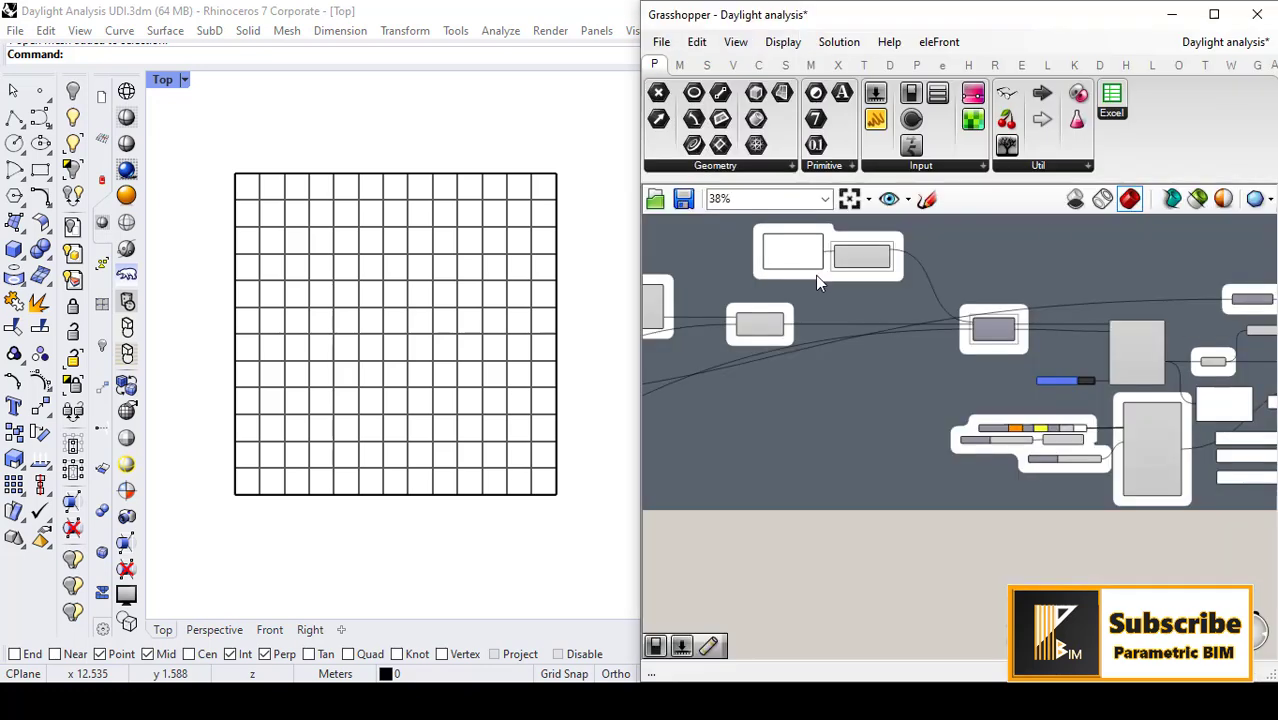
{"action": "scroll", "coordinate": [815, 275], "scroll_direction": "down", "scroll_amount": 4}
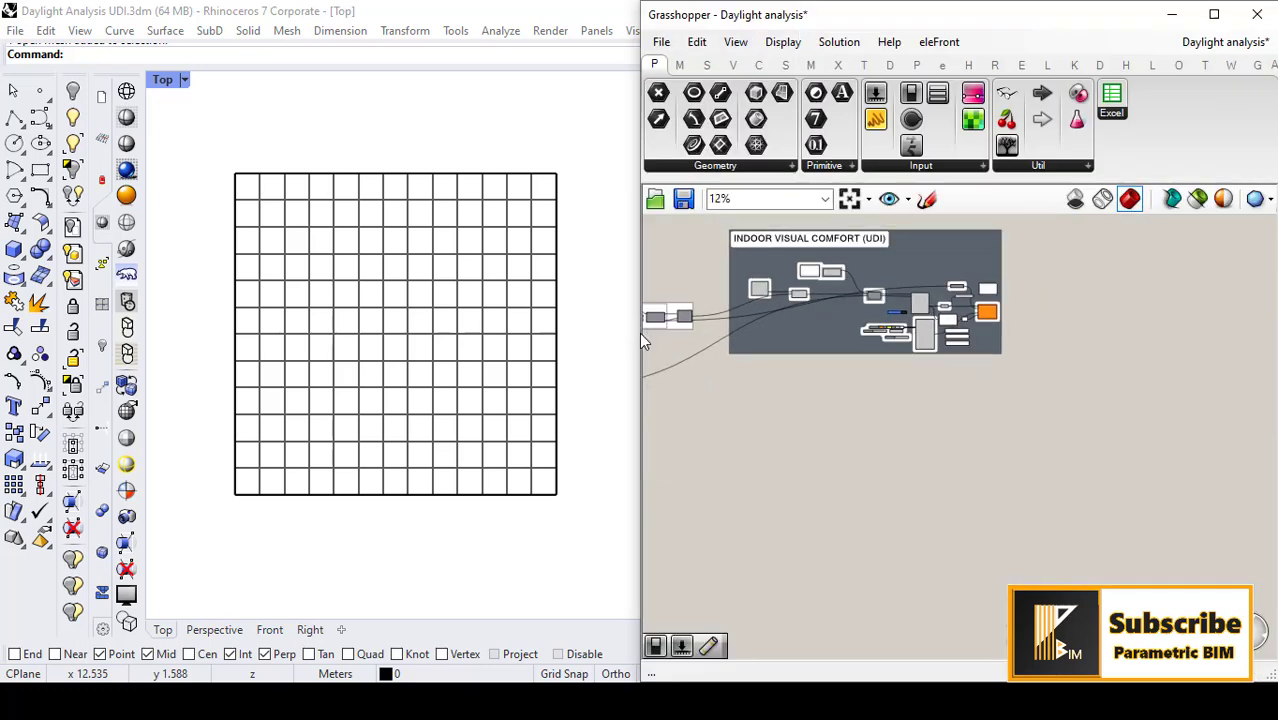
{"action": "left_click_drag", "start_coordinate": [637, 336], "coordinate": [580, 340]}
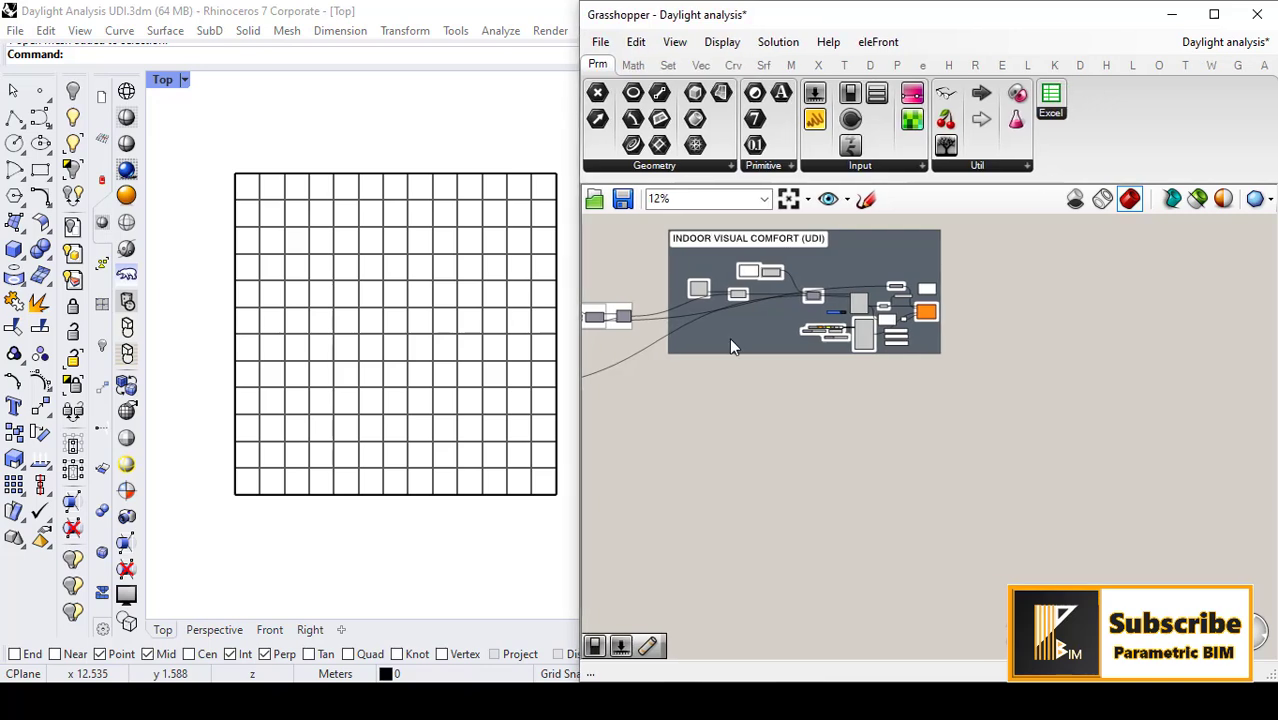
Examine the inputs and outputs of the HB Annual Daylight component in the UDI group.
{"action": "scroll", "coordinate": [830, 297], "scroll_direction": "up", "scroll_amount": 8}
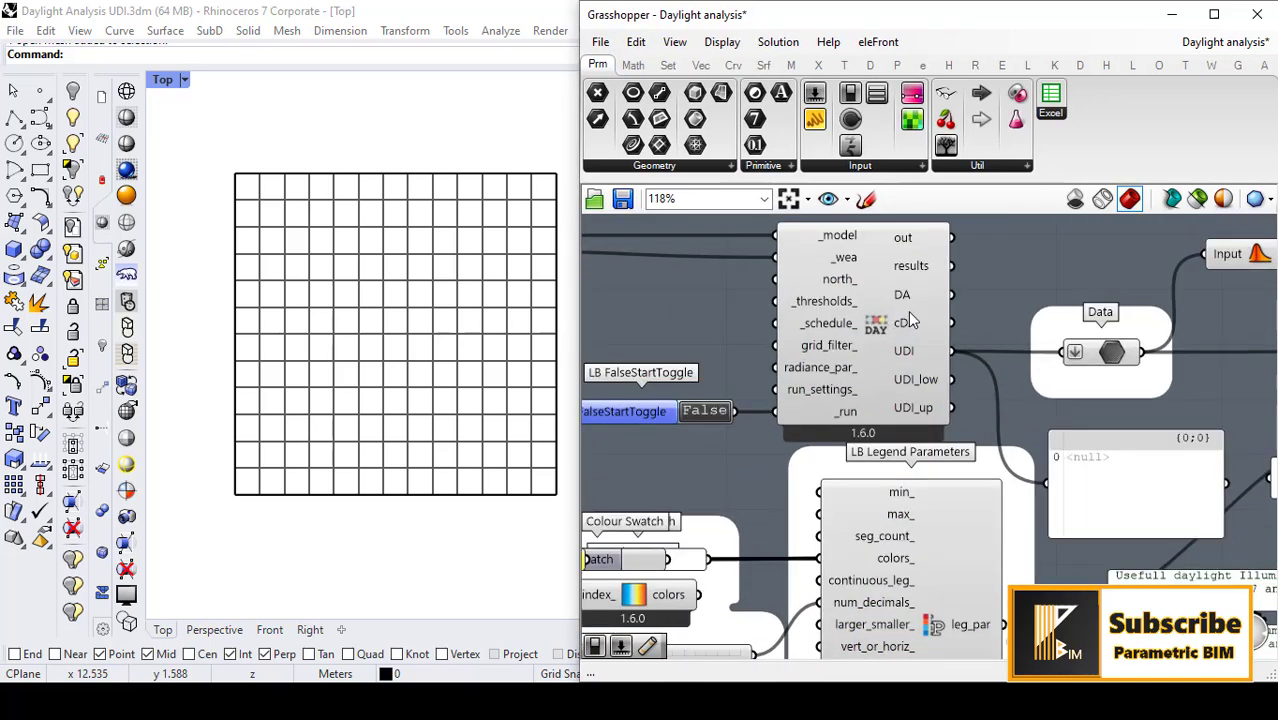
{"action": "right_click_drag", "start_coordinate": [947, 365], "coordinate": [892, 409]}
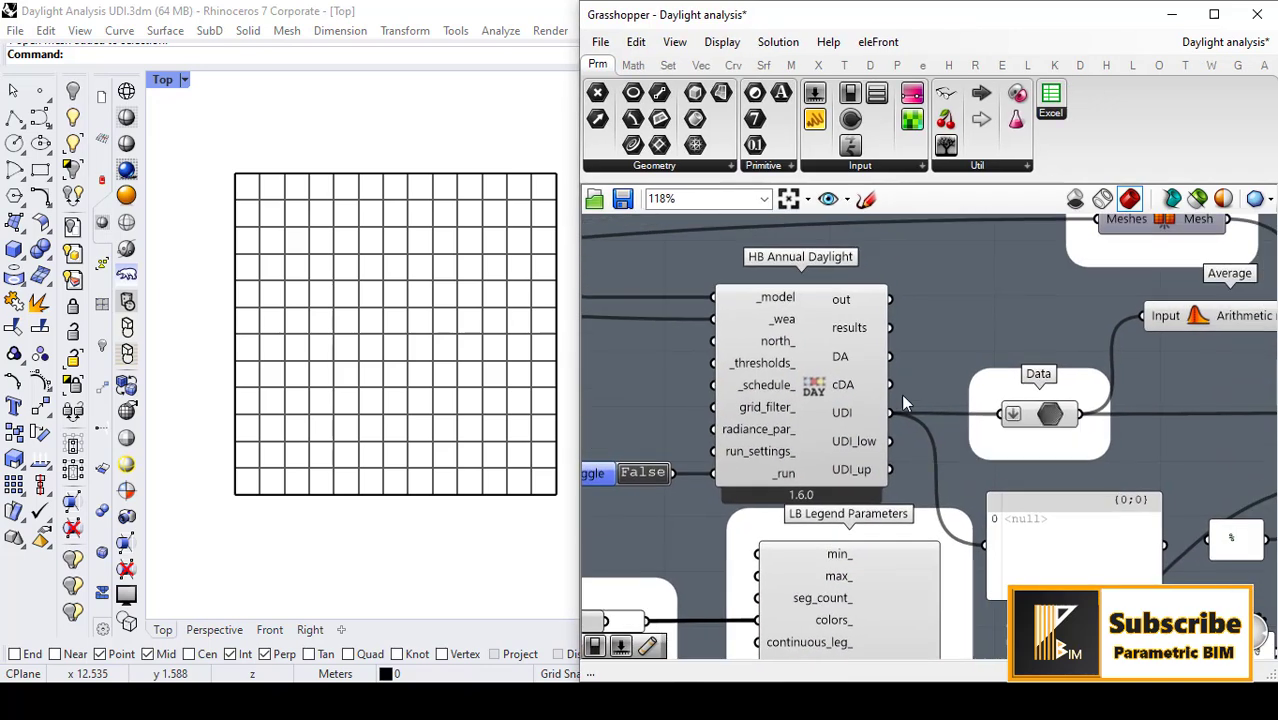
{"action": "left_click_drag", "start_coordinate": [815, 402], "coordinate": [818, 403]}
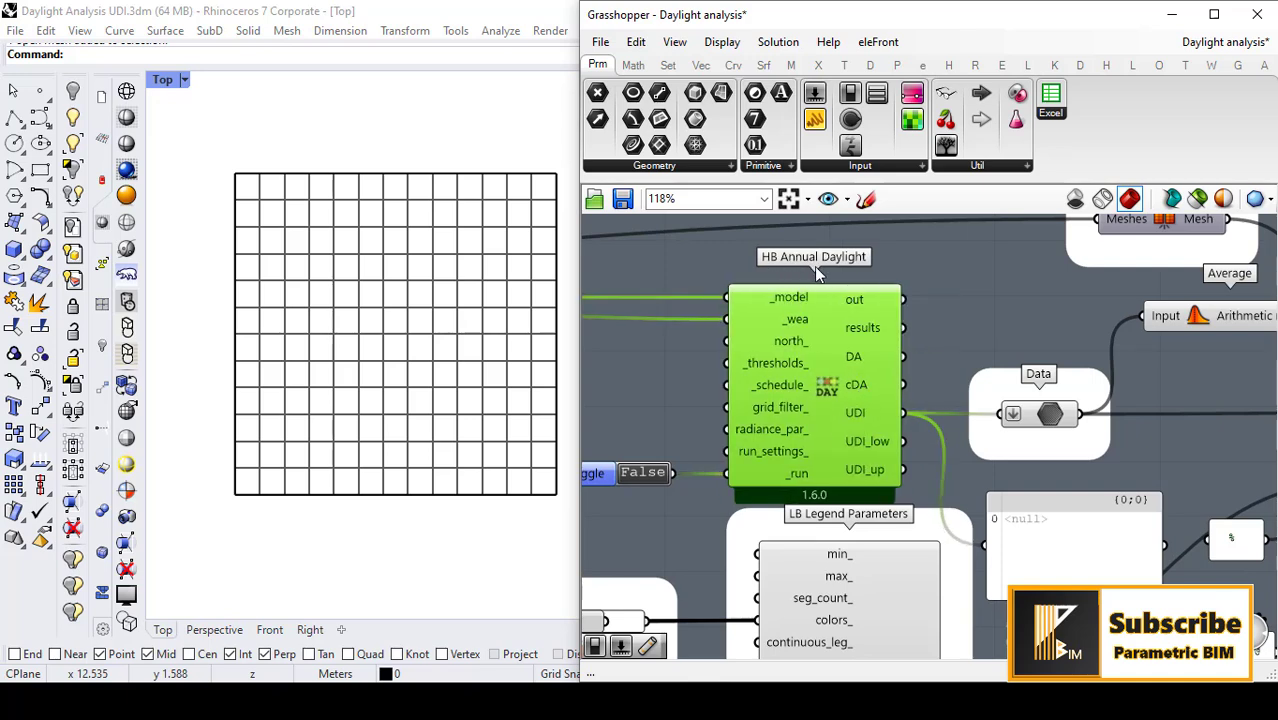
{"action": "scroll", "coordinate": [958, 337], "scroll_direction": "down", "scroll_amount": 6}
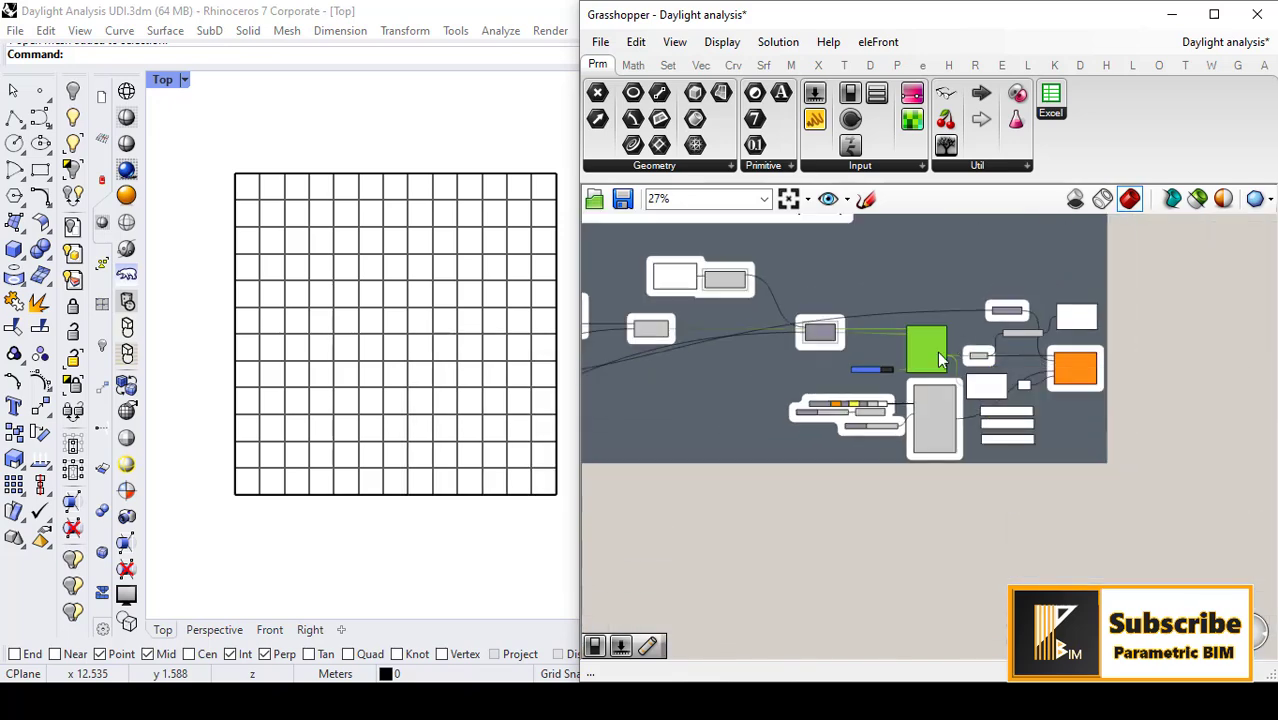
Examine the Patient Room group and how its Brep parameter feeds the HB Room from Solid component.
{"action": "right_click_drag", "start_coordinate": [816, 447], "coordinate": [1111, 484]}
{"action": "scroll", "coordinate": [819, 476], "scroll_direction": "down", "scroll_amount": 2}
{"action": "right_click_drag", "start_coordinate": [819, 476], "coordinate": [1153, 438]}
{"action": "mouse_move", "coordinate": [679, 431]}
{"action": "right_mouse_down"}
{"action": "mouse_move", "coordinate": [1024, 522]}
{"action": "mouse_move", "coordinate": [1094, 522]}
{"action": "right_mouse_up"}
{"action": "mouse_move", "coordinate": [773, 436]}
{"action": "right_mouse_down"}
{"action": "mouse_move", "coordinate": [920, 452]}
{"action": "mouse_move", "coordinate": [816, 448]}
{"action": "right_mouse_up"}
{"action": "scroll", "coordinate": [842, 290], "scroll_direction": "up", "scroll_amount": 5}
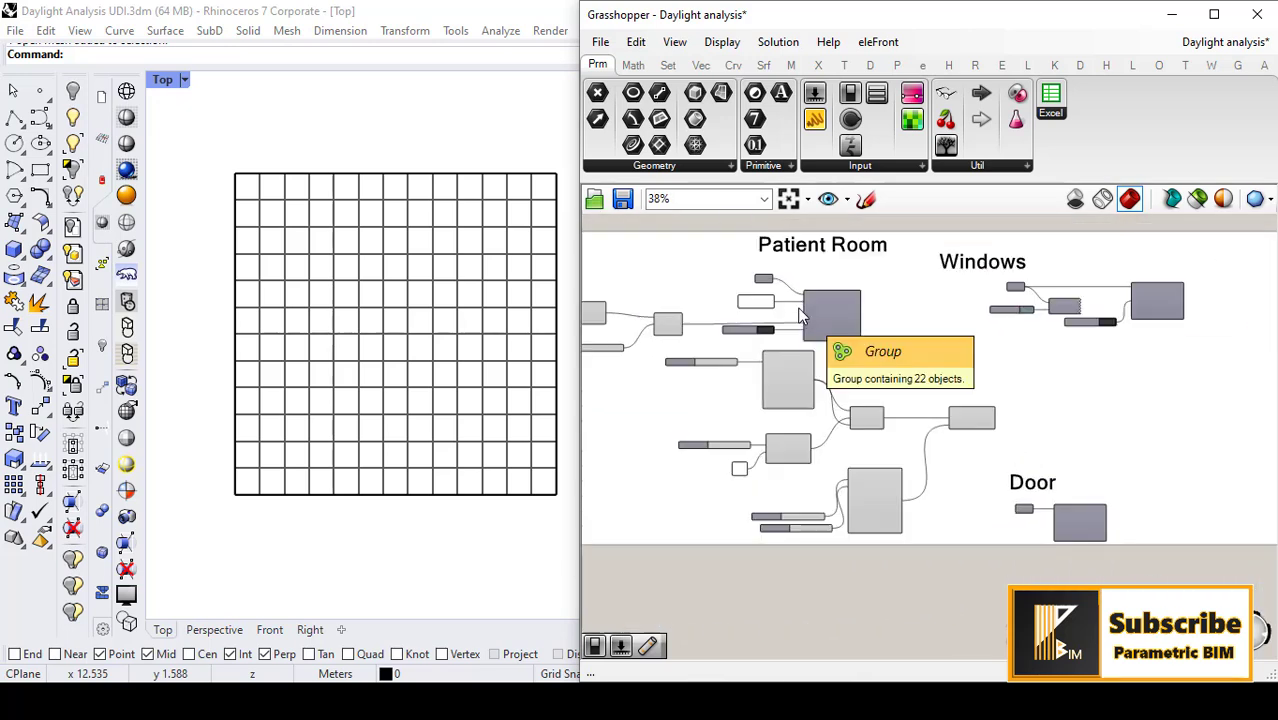
{"action": "scroll", "coordinate": [842, 290], "scroll_direction": "up", "scroll_amount": 2}
{"action": "right_click_drag", "start_coordinate": [869, 342], "coordinate": [884, 432]}
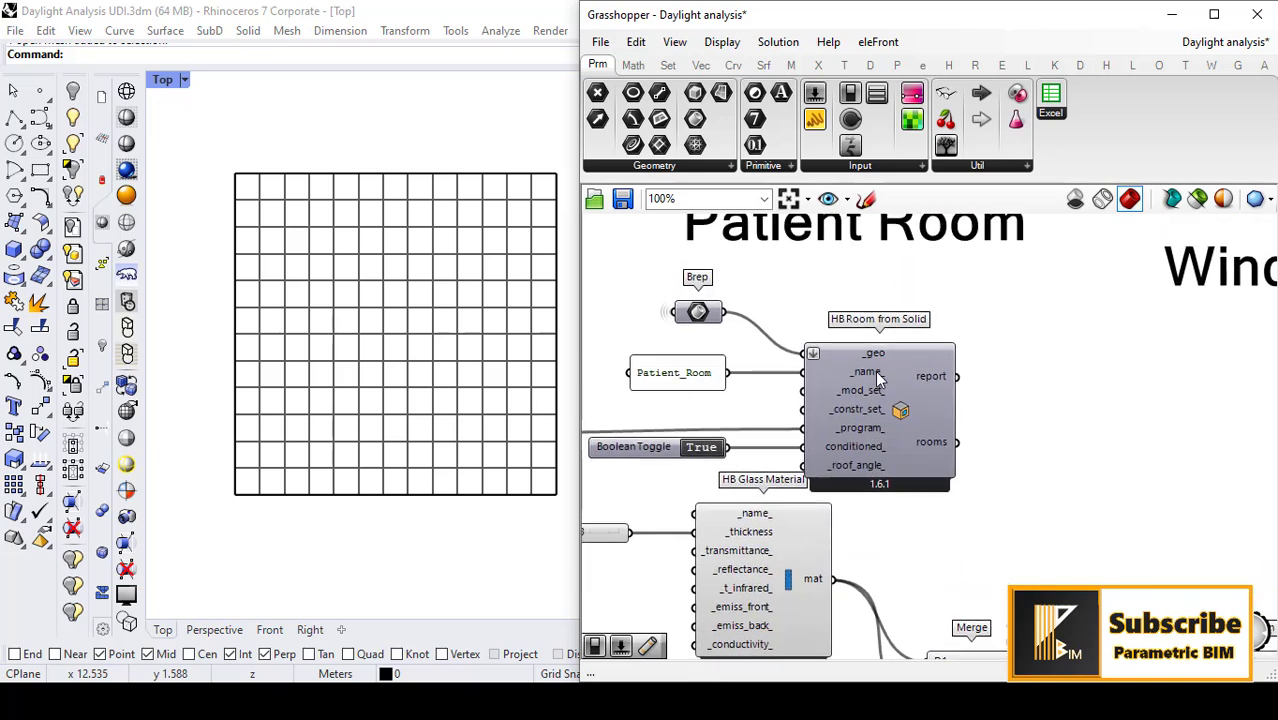
{"action": "right_click_drag", "start_coordinate": [877, 375], "coordinate": [857, 416]}
{"action": "mouse_move", "coordinate": [678, 357]}
{"action": "left_mouse_down"}
{"action": "mouse_move", "coordinate": [676, 327]}
{"action": "mouse_move", "coordinate": [673, 346]}
{"action": "mouse_move", "coordinate": [683, 341]}
{"action": "left_mouse_up"}
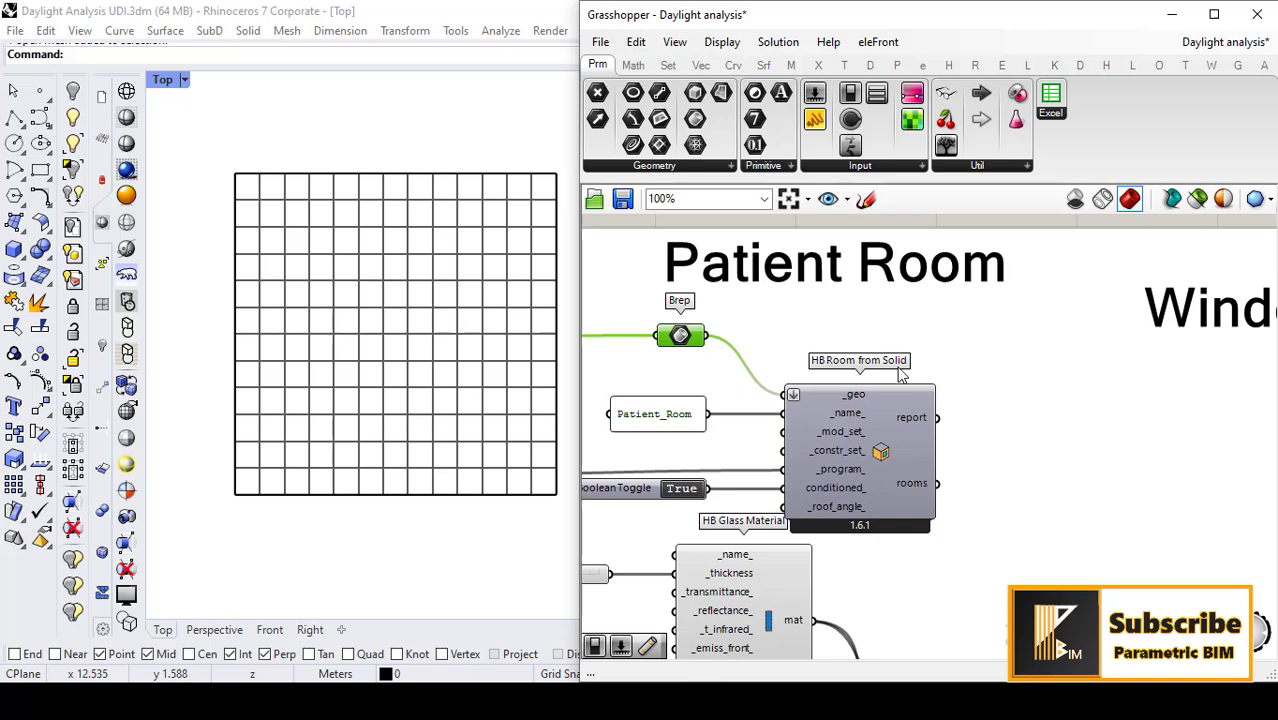
{"action": "left_click_drag", "start_coordinate": [683, 346], "coordinate": [690, 354]}
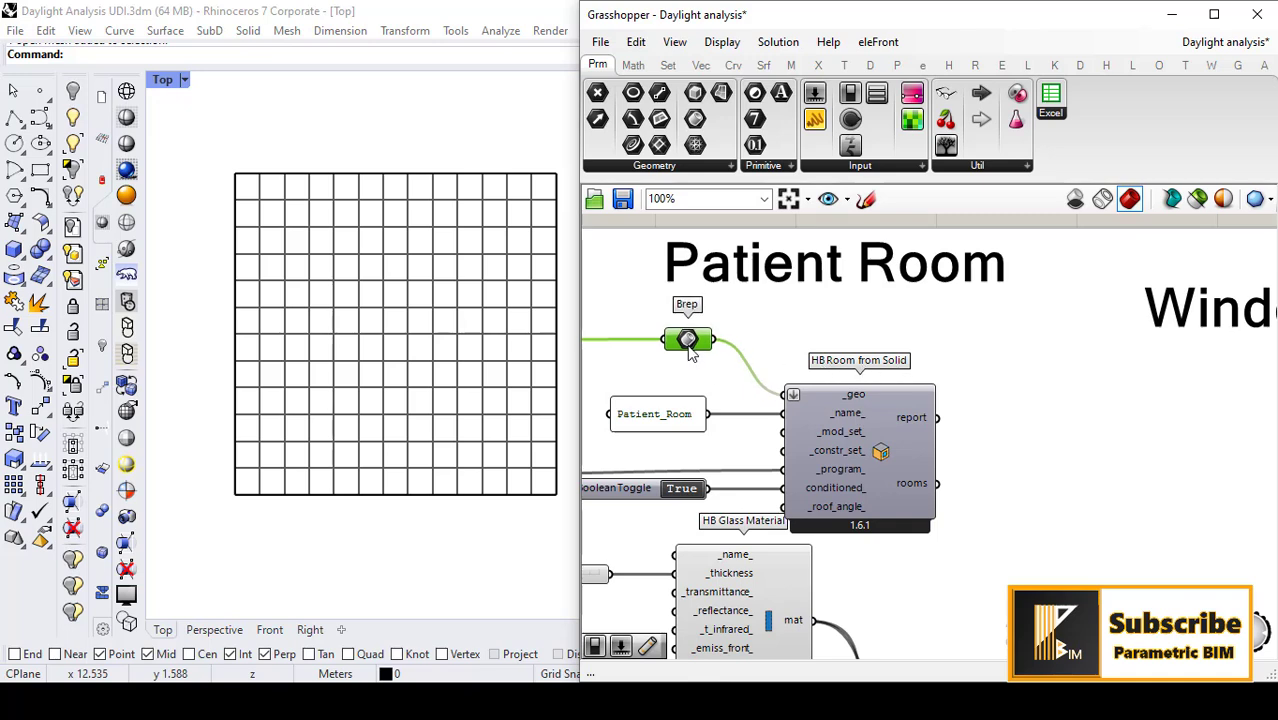
Examine the name panel and the Boolean toggle for conditioning connected to HB Room from Solid.
{"action": "scroll", "coordinate": [851, 339], "scroll_direction": "down", "scroll_amount": 4}
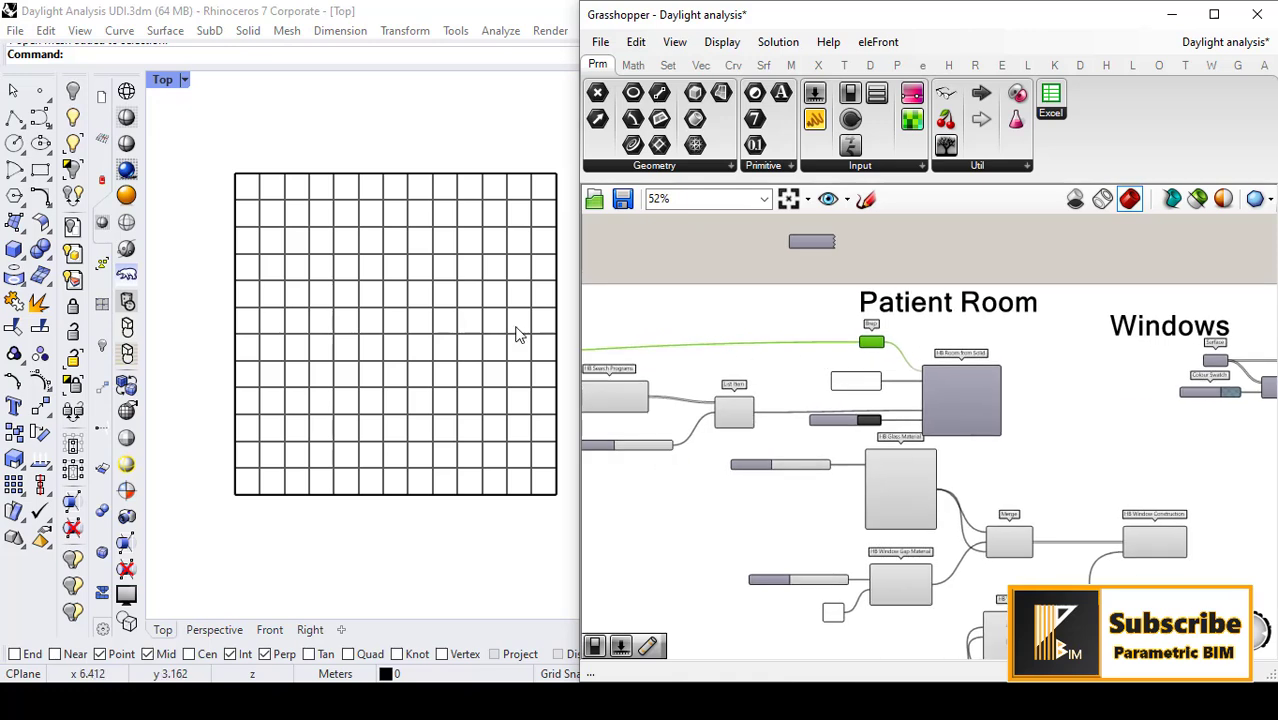
{"action": "scroll", "coordinate": [911, 389], "scroll_direction": "up", "scroll_amount": 5}
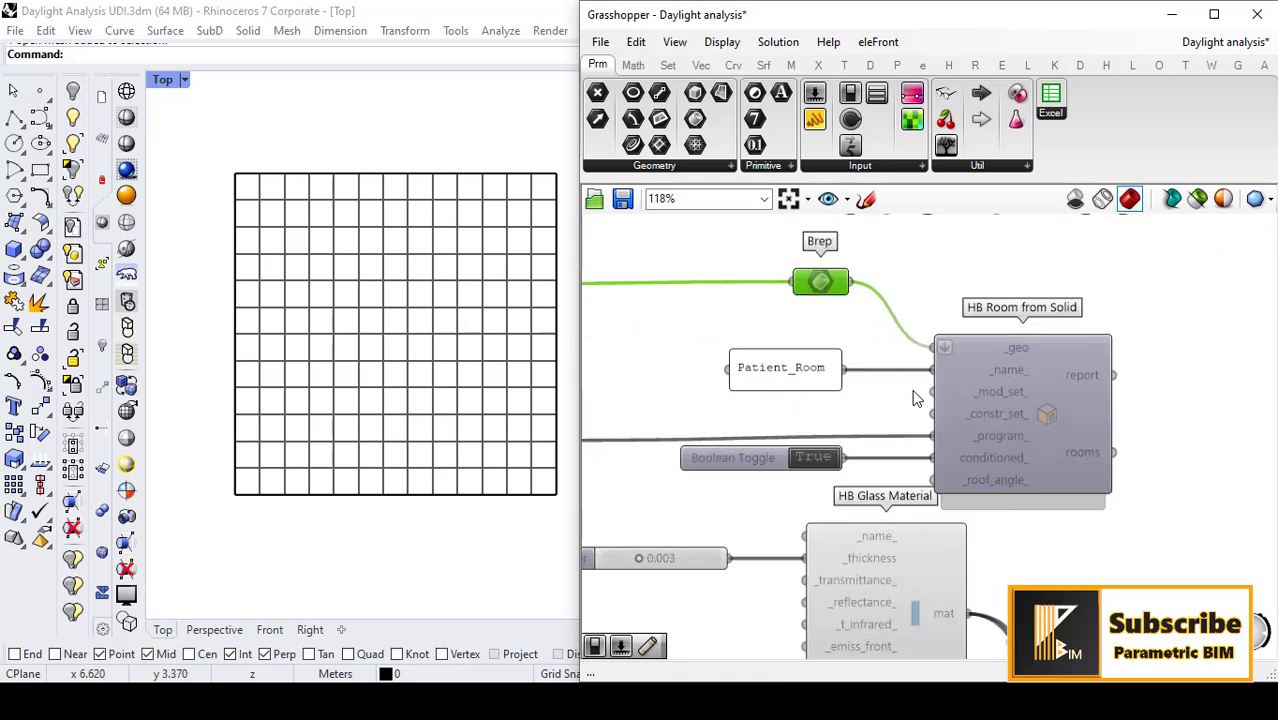
{"action": "right_click_drag", "start_coordinate": [923, 431], "coordinate": [889, 374]}
{"action": "right_click_drag", "start_coordinate": [922, 465], "coordinate": [894, 459]}
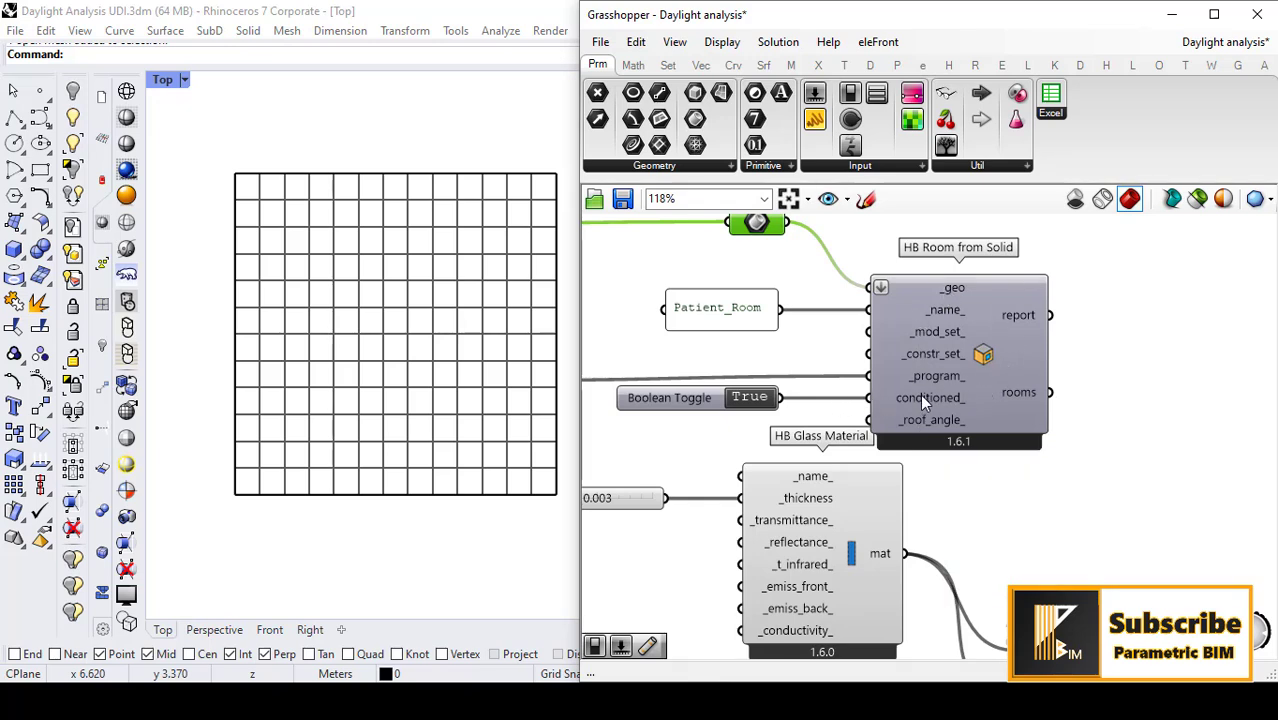
{"action": "left_click", "coordinate": [731, 398]}
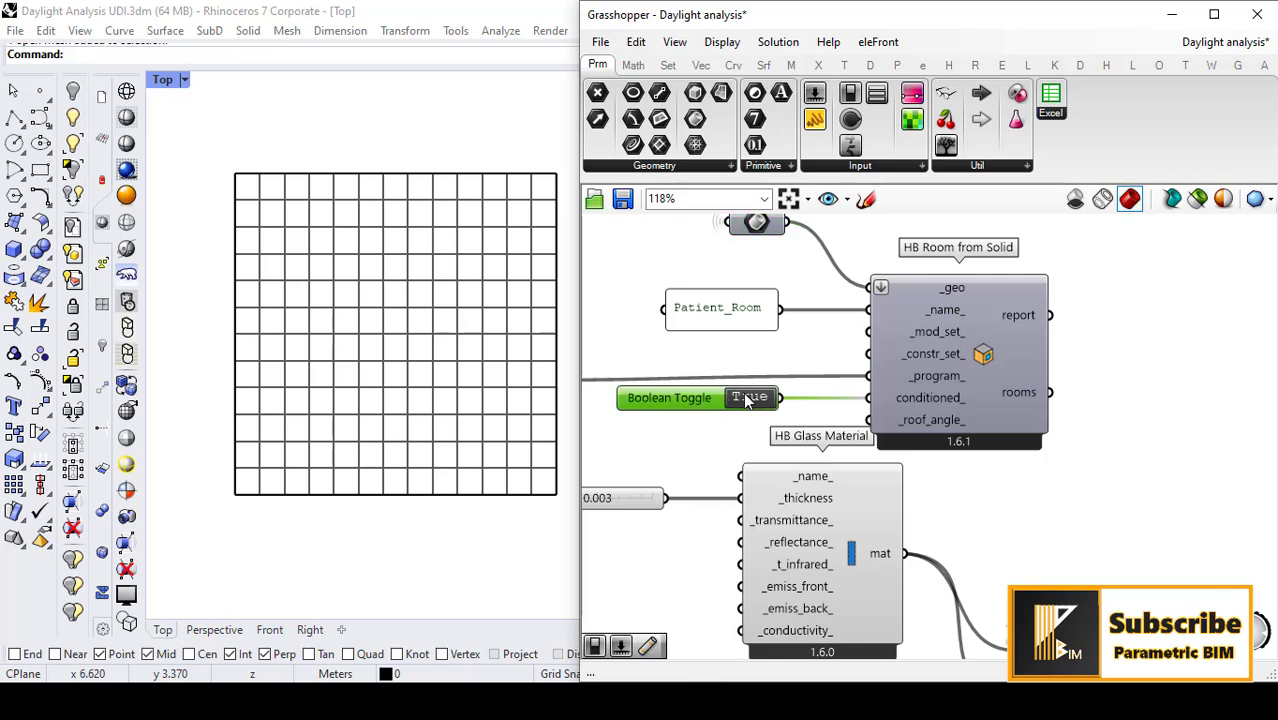
Examine the program search, List Item and index slider that supply the room's program input.
{"action": "scroll", "coordinate": [986, 391], "scroll_direction": "down", "scroll_amount": 4}
{"action": "right_click_drag", "start_coordinate": [640, 400], "coordinate": [950, 455]}
{"action": "scroll", "coordinate": [898, 397], "scroll_direction": "up", "scroll_amount": 5}
{"action": "right_click_drag", "start_coordinate": [795, 425], "coordinate": [744, 408]}
{"action": "mouse_move", "coordinate": [1030, 450]}
{"action": "right_mouse_down"}
{"action": "mouse_move", "coordinate": [833, 411]}
{"action": "mouse_move", "coordinate": [787, 416]}
{"action": "mouse_move", "coordinate": [904, 426]}
{"action": "mouse_move", "coordinate": [795, 421]}
{"action": "right_mouse_up"}
{"action": "right_click_drag", "start_coordinate": [1032, 411], "coordinate": [882, 396]}
{"action": "right_click_drag", "start_coordinate": [1097, 447], "coordinate": [1002, 448]}
{"action": "left_click_drag", "start_coordinate": [650, 488], "coordinate": [670, 478]}
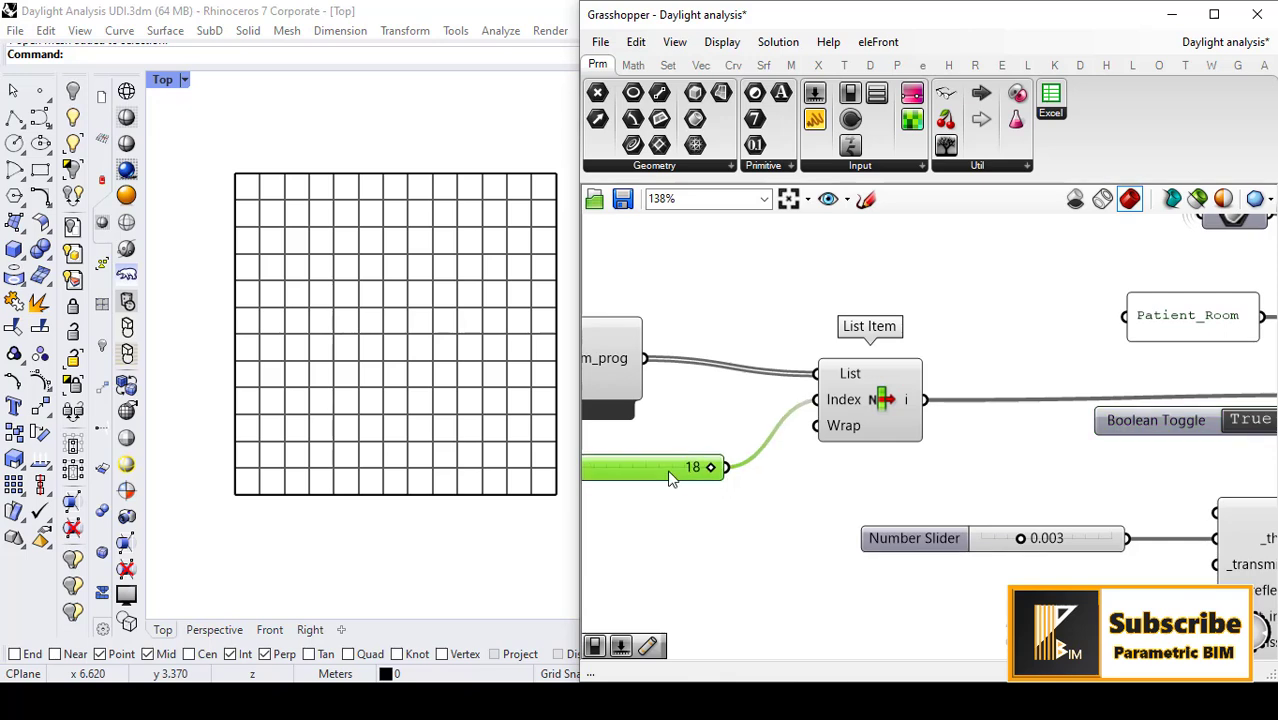
{"action": "right_click_drag", "start_coordinate": [1063, 461], "coordinate": [813, 476]}
{"action": "right_click_drag", "start_coordinate": [1121, 436], "coordinate": [900, 369]}
Examine how the HB Glass Material and HB Window Gap Material are merged into the HB Window Construction.
{"action": "scroll", "coordinate": [890, 396], "scroll_direction": "down", "scroll_amount": 3}
{"action": "right_click_drag", "start_coordinate": [1017, 453], "coordinate": [836, 384]}
{"action": "right_click_drag", "start_coordinate": [1060, 477], "coordinate": [1024, 409]}
{"action": "left_click", "coordinate": [1030, 435]}
{"action": "scroll", "coordinate": [1134, 437], "scroll_direction": "down", "scroll_amount": 3}
{"action": "scroll", "coordinate": [805, 396], "scroll_direction": "up", "scroll_amount": 4}
{"action": "right_click_drag", "start_coordinate": [831, 374], "coordinate": [883, 414]}
{"action": "left_click_drag", "start_coordinate": [884, 424], "coordinate": [866, 416]}
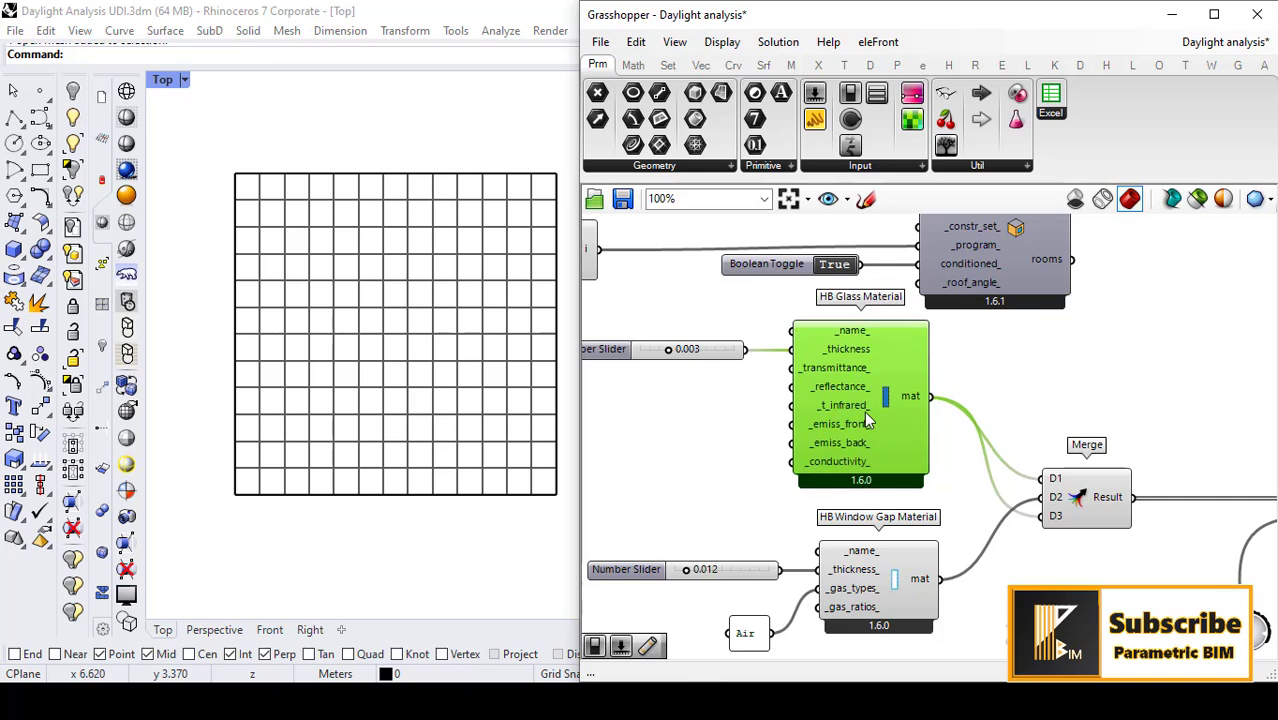
{"action": "right_click_drag", "start_coordinate": [946, 472], "coordinate": [940, 444]}
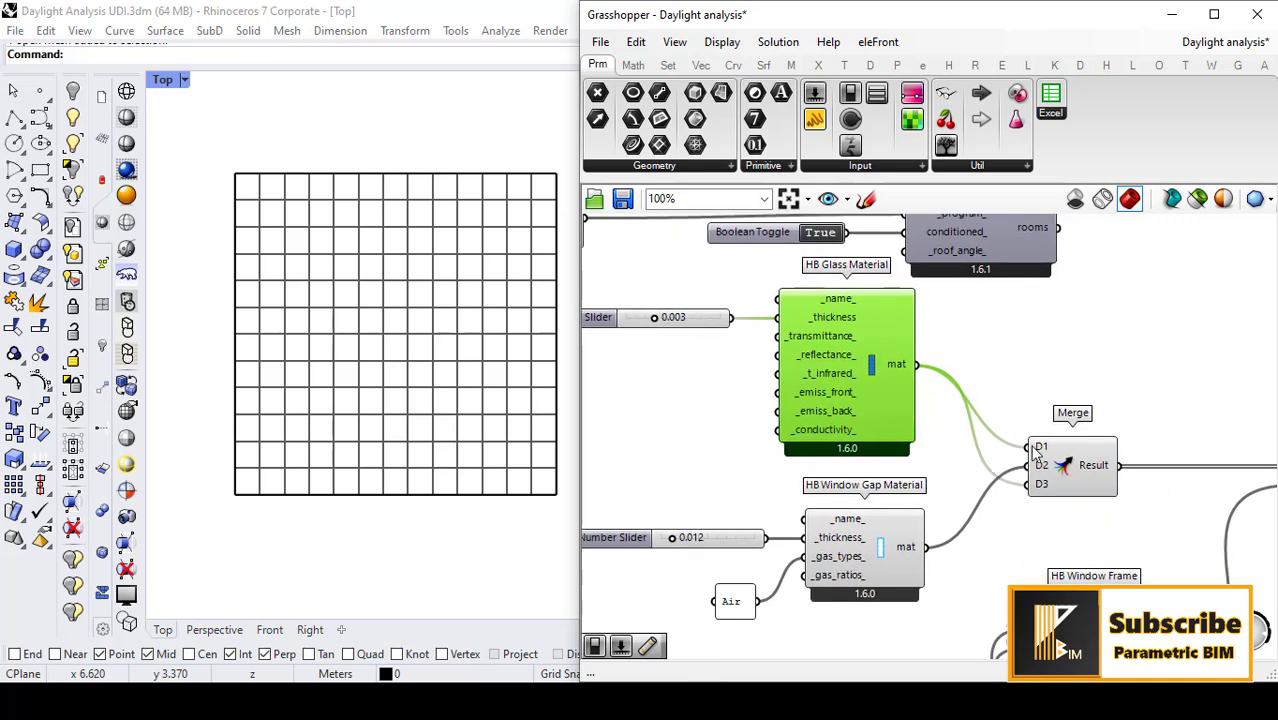
{"action": "right_click_drag", "start_coordinate": [955, 515], "coordinate": [957, 481]}
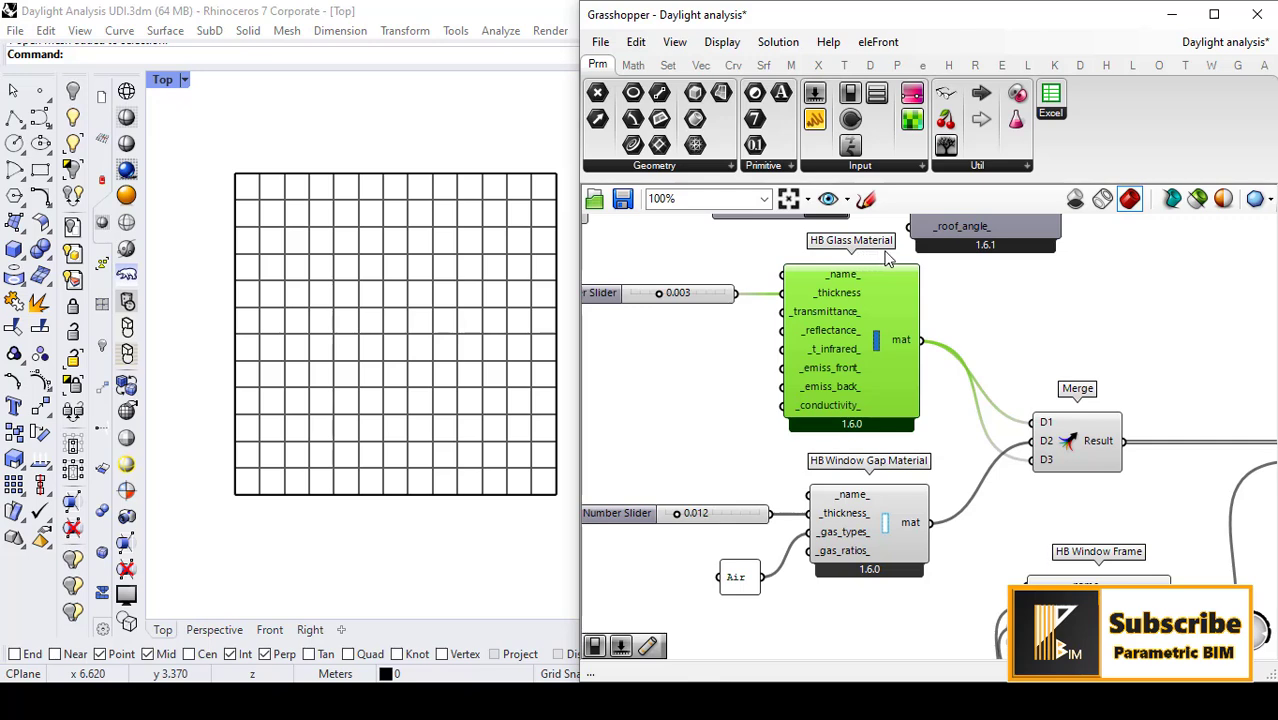
{"action": "left_click_drag", "start_coordinate": [614, 305], "coordinate": [630, 305]}
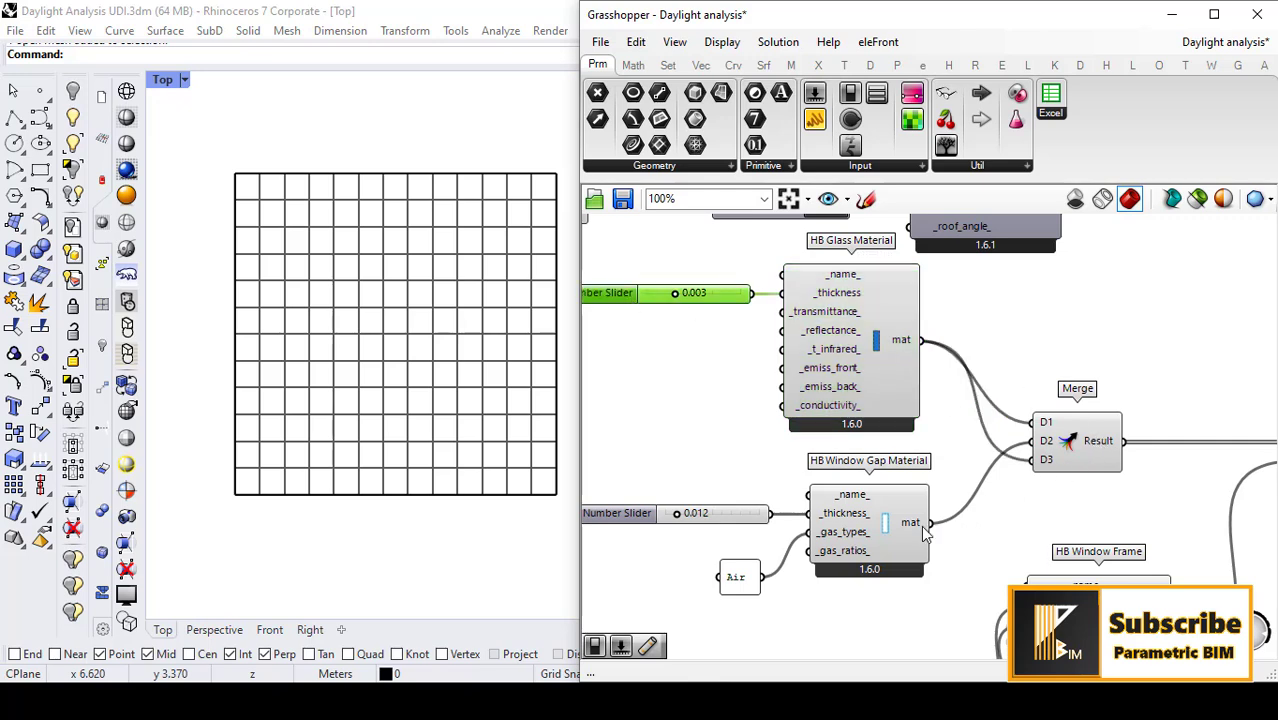
{"action": "right_click_drag", "start_coordinate": [969, 530], "coordinate": [784, 490]}
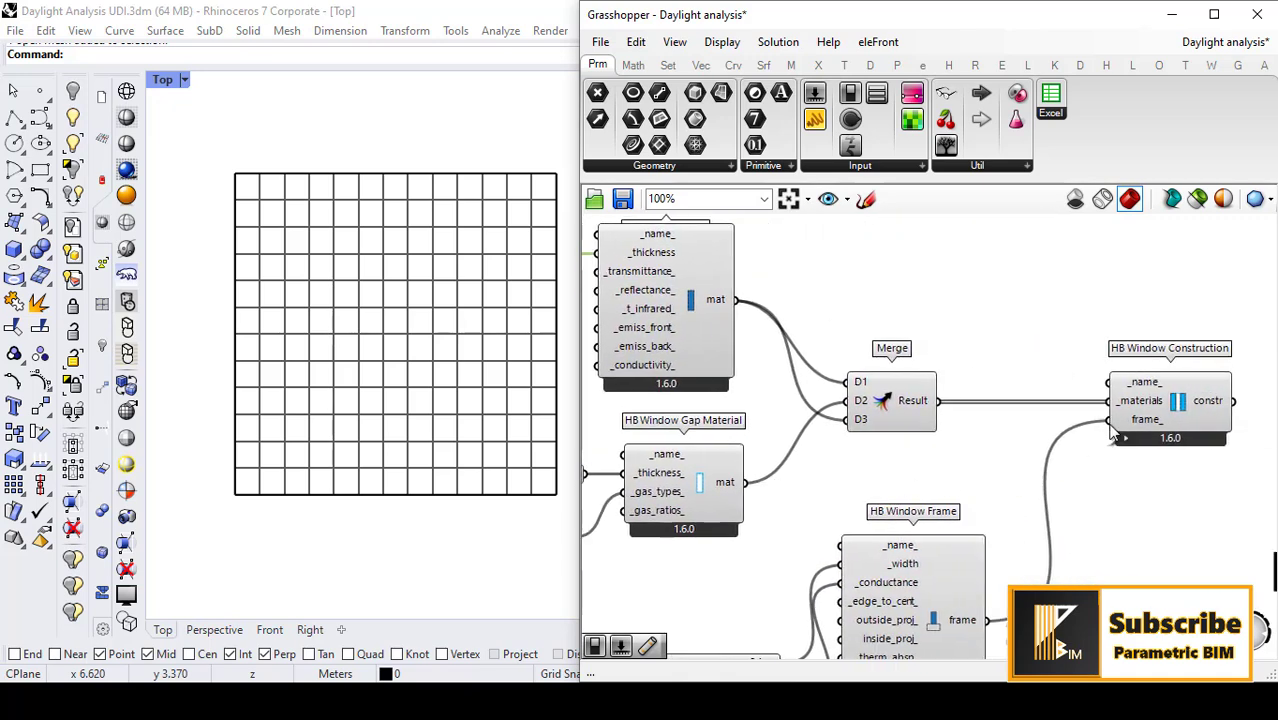
Examine the HB Window Construction inputs and the thickness slider and Air panel feeding the HB Window Gap Material.
{"action": "left_click", "coordinate": [1158, 425]}
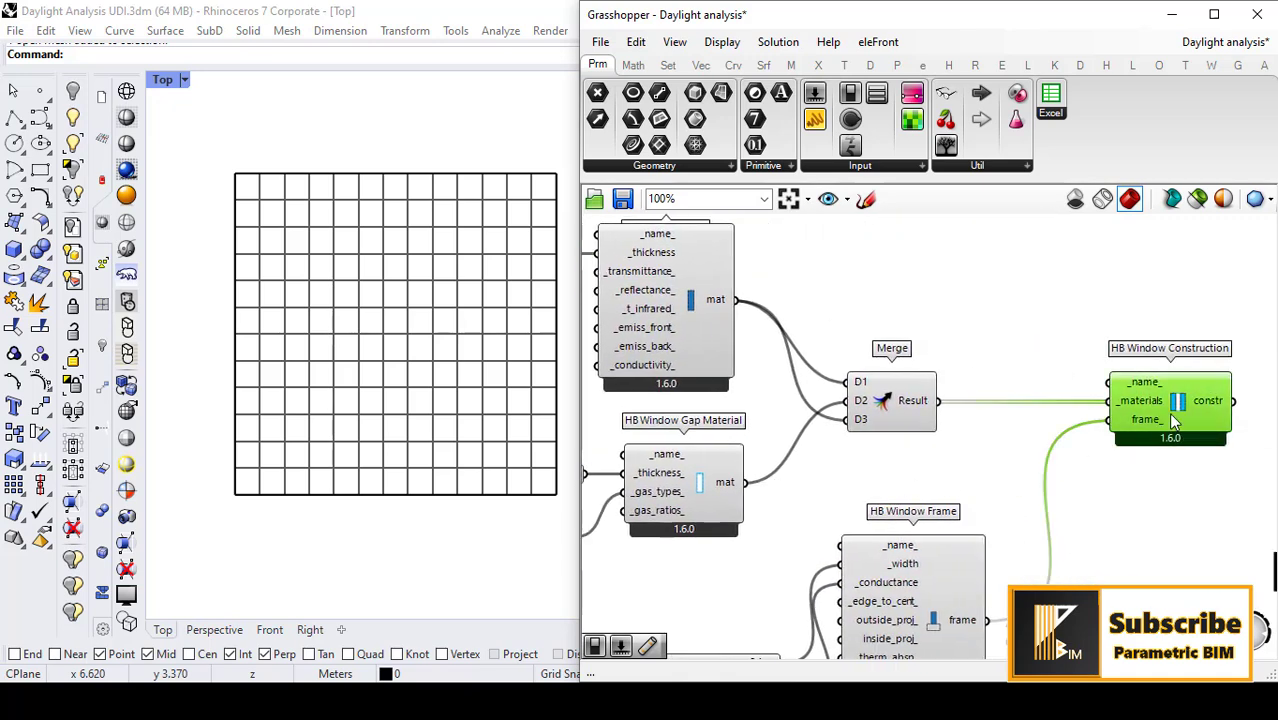
{"action": "scroll", "coordinate": [1158, 416], "scroll_direction": "down", "scroll_amount": 2}
{"action": "right_click_drag", "start_coordinate": [891, 460], "coordinate": [1028, 460]}
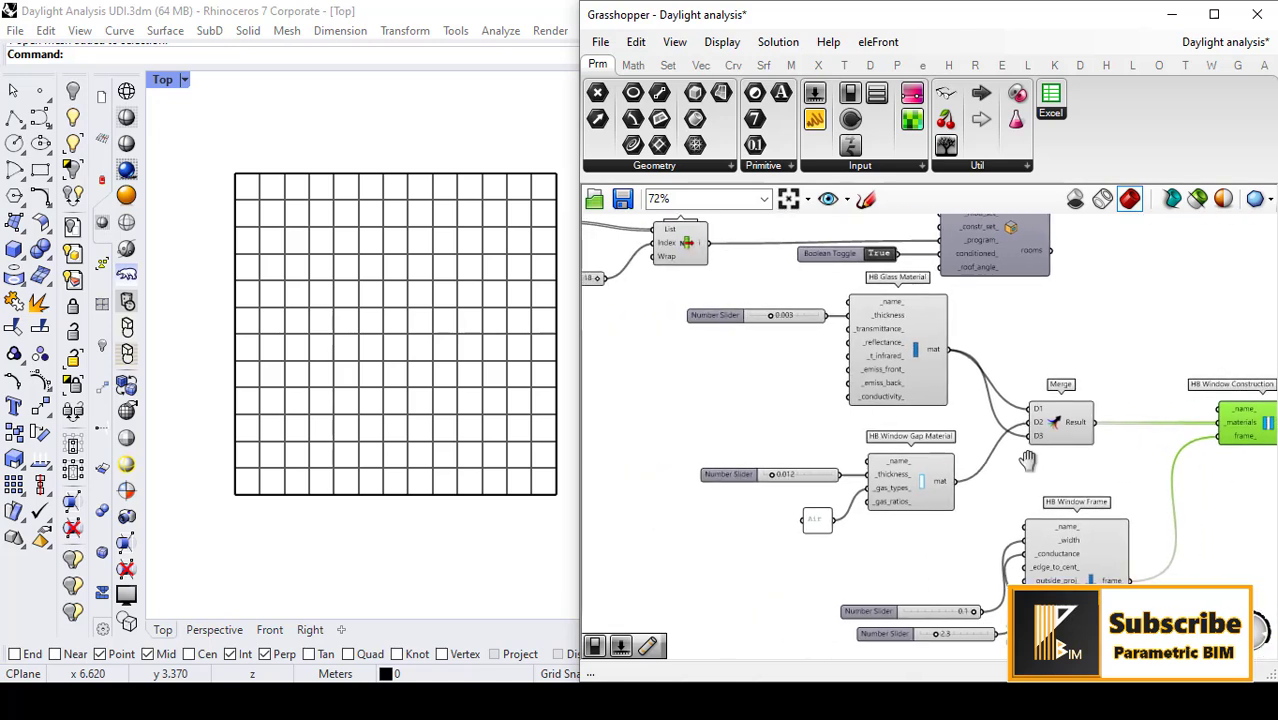
{"action": "scroll", "coordinate": [1028, 460], "scroll_direction": "up", "scroll_amount": 4}
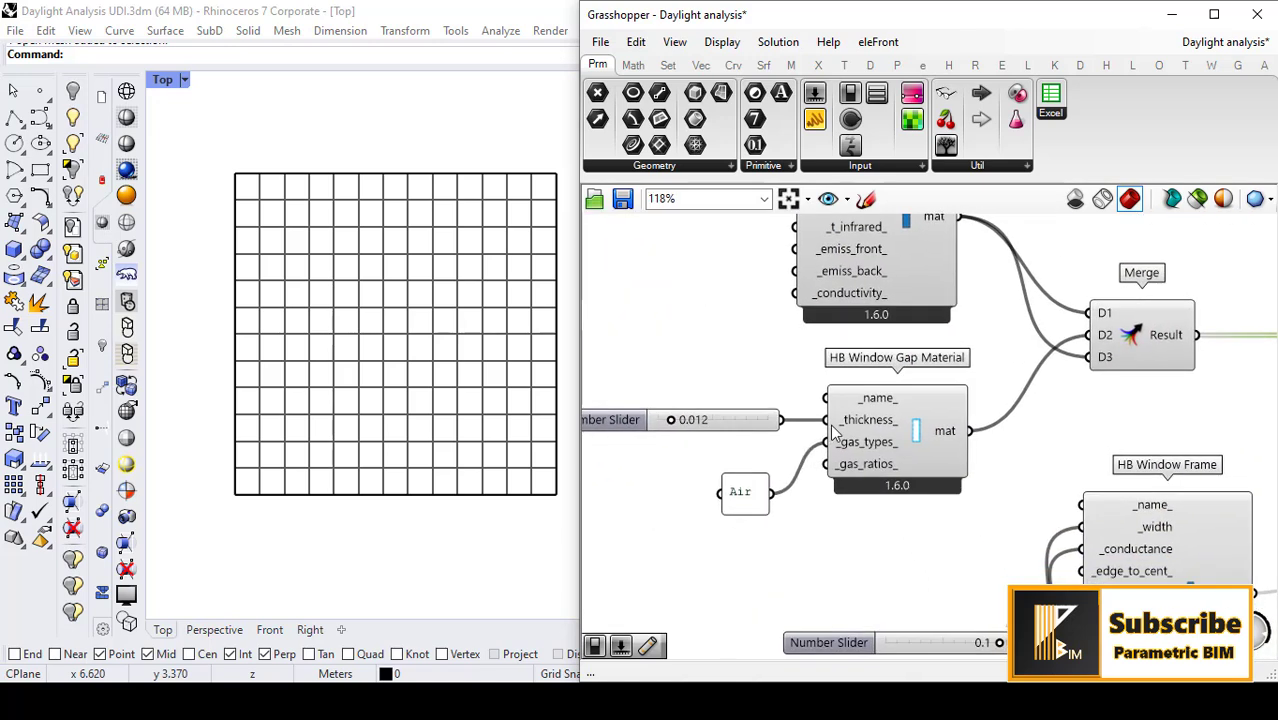
{"action": "left_click_drag", "start_coordinate": [749, 508], "coordinate": [749, 501]}
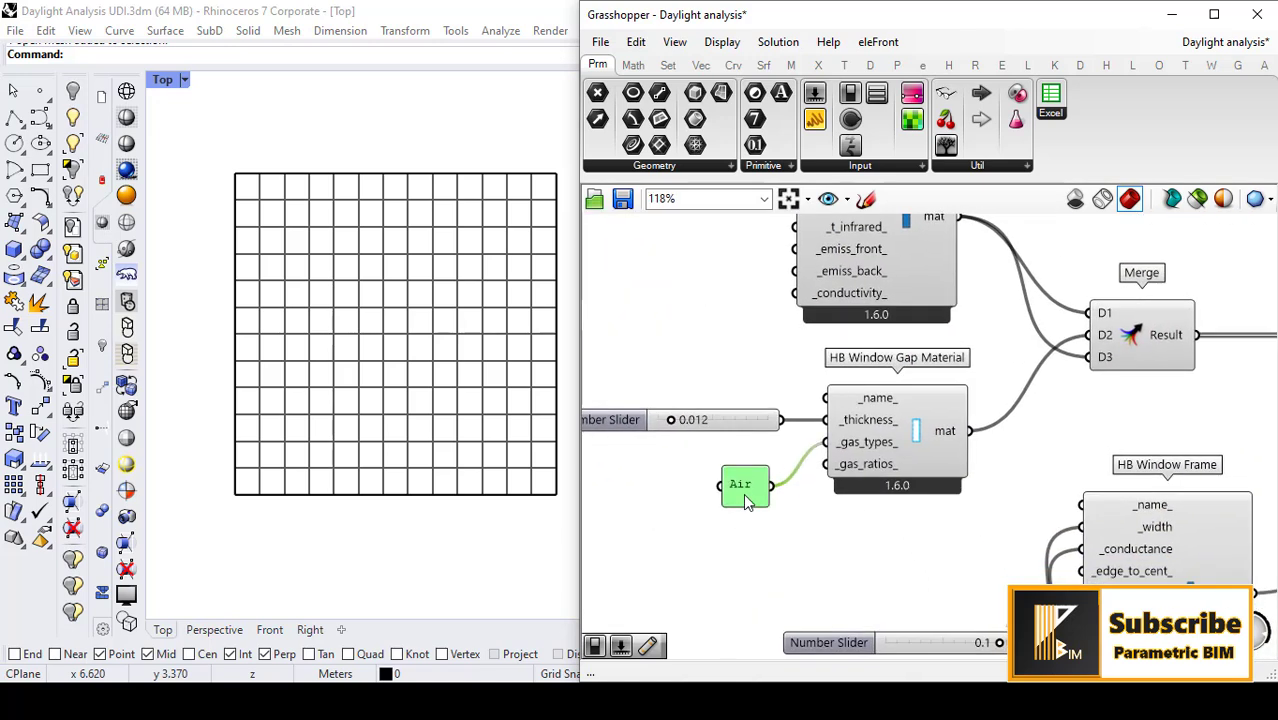
{"action": "right_click_drag", "start_coordinate": [1092, 453], "coordinate": [947, 462]}
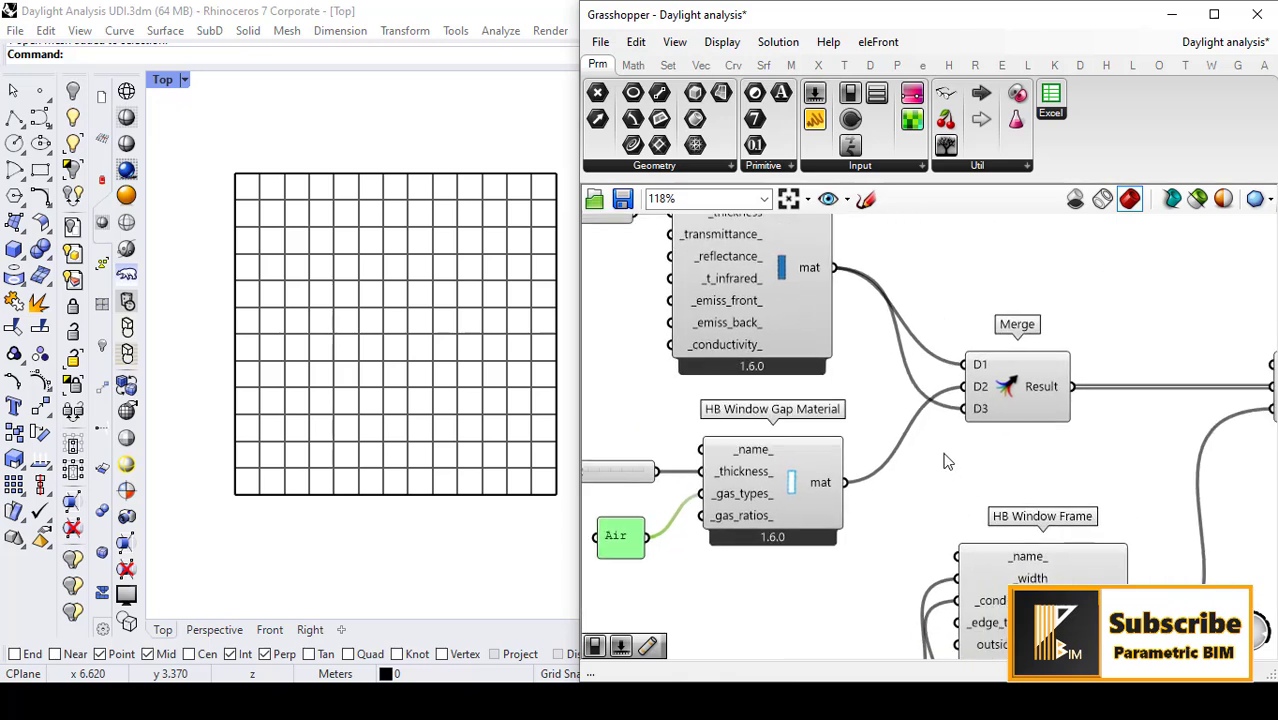
{"action": "scroll", "coordinate": [983, 415], "scroll_direction": "down", "scroll_amount": 4}
{"action": "right_click_drag", "start_coordinate": [1084, 457], "coordinate": [912, 444]}
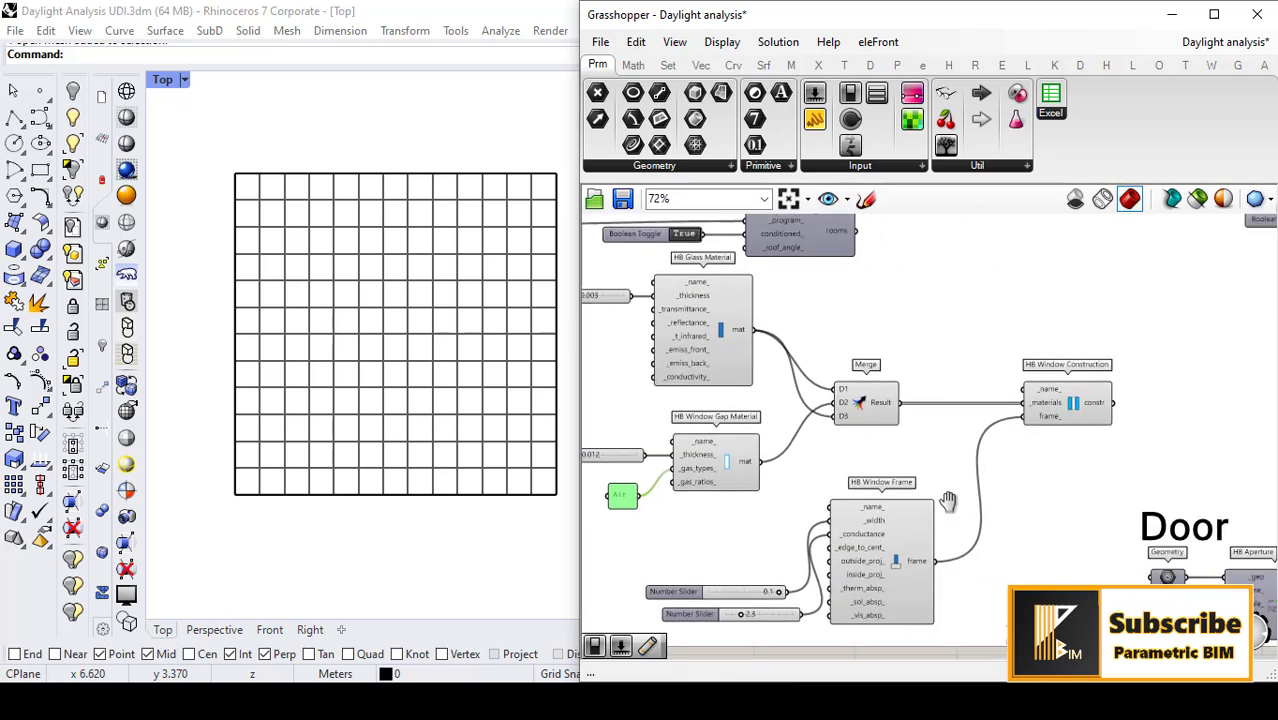
Move the two number sliders for width and conductance beside the matching inputs of the HB Window Frame component.
{"action": "right_click_drag", "start_coordinate": [948, 501], "coordinate": [1021, 400]}
{"action": "scroll", "coordinate": [1000, 420], "scroll_direction": "up", "scroll_amount": 2}
{"action": "right_click_drag", "start_coordinate": [973, 457], "coordinate": [1058, 434]}
{"action": "left_click_drag", "start_coordinate": [695, 540], "coordinate": [715, 448]}
{"action": "left_click_drag", "start_coordinate": [684, 570], "coordinate": [687, 478]}
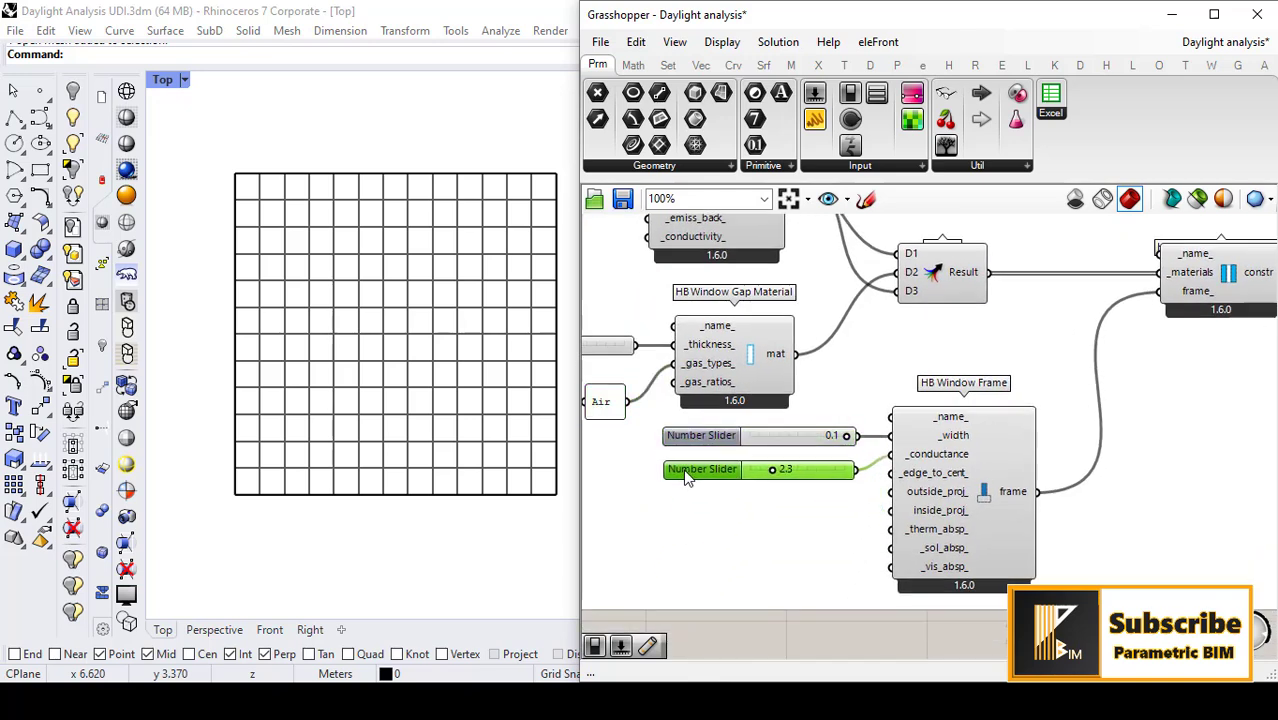
Examine the HB Window Frame inputs and its connection to the frame input of HB Window Construction.
{"action": "right_click_drag", "start_coordinate": [1146, 512], "coordinate": [1070, 527]}
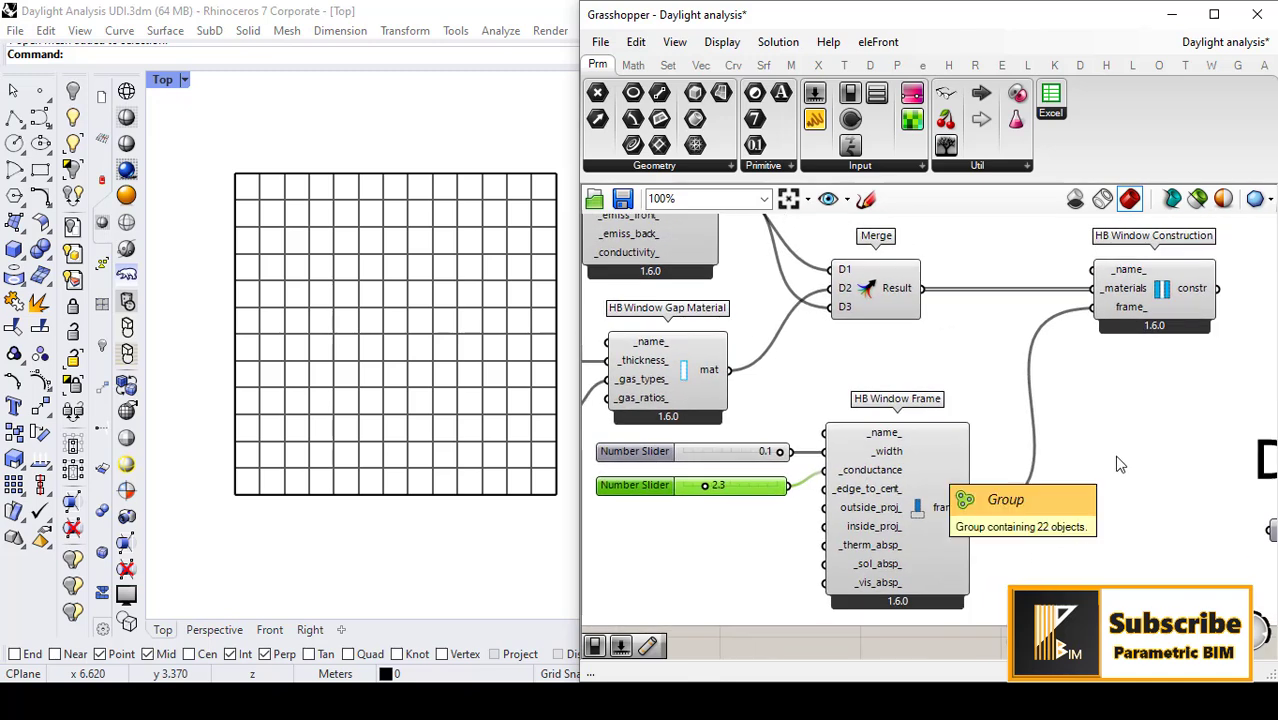
{"action": "right_click_drag", "start_coordinate": [1133, 442], "coordinate": [1036, 460]}
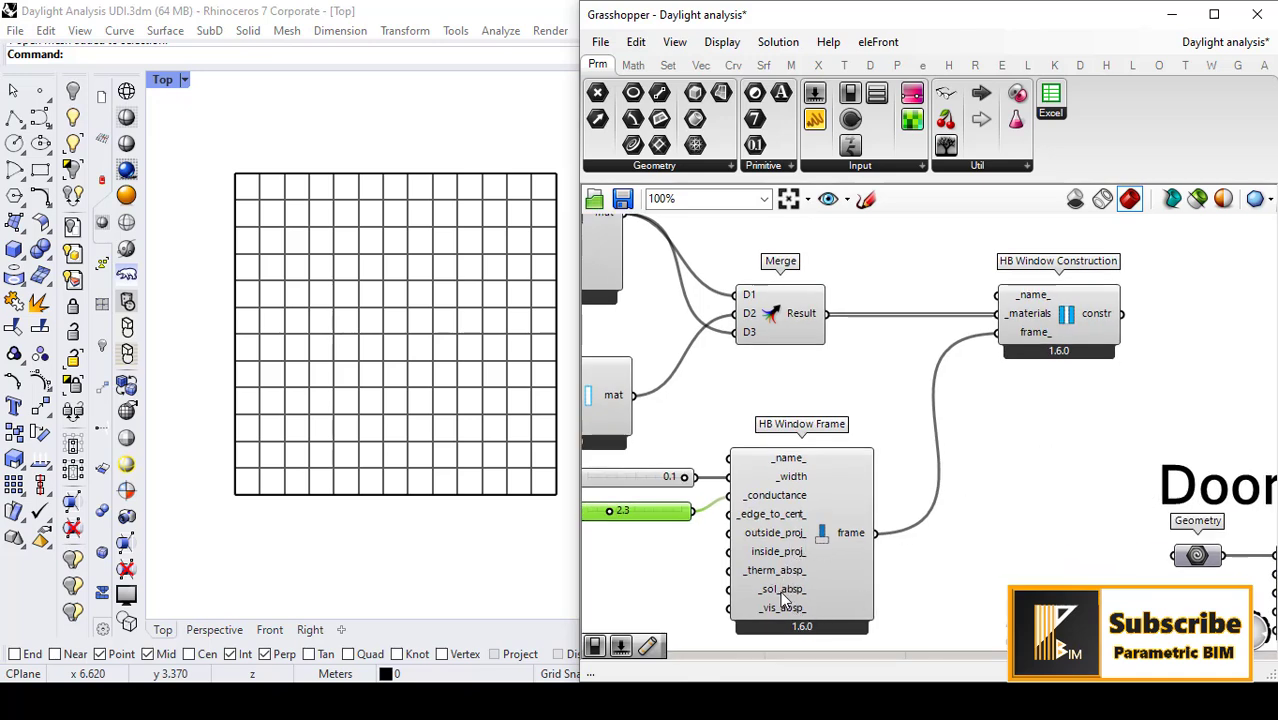
{"action": "left_click", "coordinate": [815, 534]}
{"action": "right_click_drag", "start_coordinate": [1060, 372], "coordinate": [862, 492]}
Examine the Windows group's Surface parameter, Custom Preview with Colour Swatch, and Boolean toggle around the HB Aperture component.
{"action": "left_click", "coordinate": [906, 417]}
{"action": "left_click_drag", "start_coordinate": [921, 409], "coordinate": [1068, 321]}
{"action": "scroll", "coordinate": [850, 508], "scroll_direction": "down", "scroll_amount": 4}
{"action": "scroll", "coordinate": [1023, 413], "scroll_direction": "up", "scroll_amount": 4}
{"action": "scroll", "coordinate": [907, 442], "scroll_direction": "down", "scroll_amount": 2}
{"action": "scroll", "coordinate": [1015, 240], "scroll_direction": "down", "scroll_amount": 1}
{"action": "scroll", "coordinate": [1015, 240], "scroll_direction": "up", "scroll_amount": 3}
{"action": "left_click_drag", "start_coordinate": [828, 378], "coordinate": [801, 392]}
{"action": "scroll", "coordinate": [990, 385], "scroll_direction": "down", "scroll_amount": 2}
{"action": "left_click", "coordinate": [677, 287]}
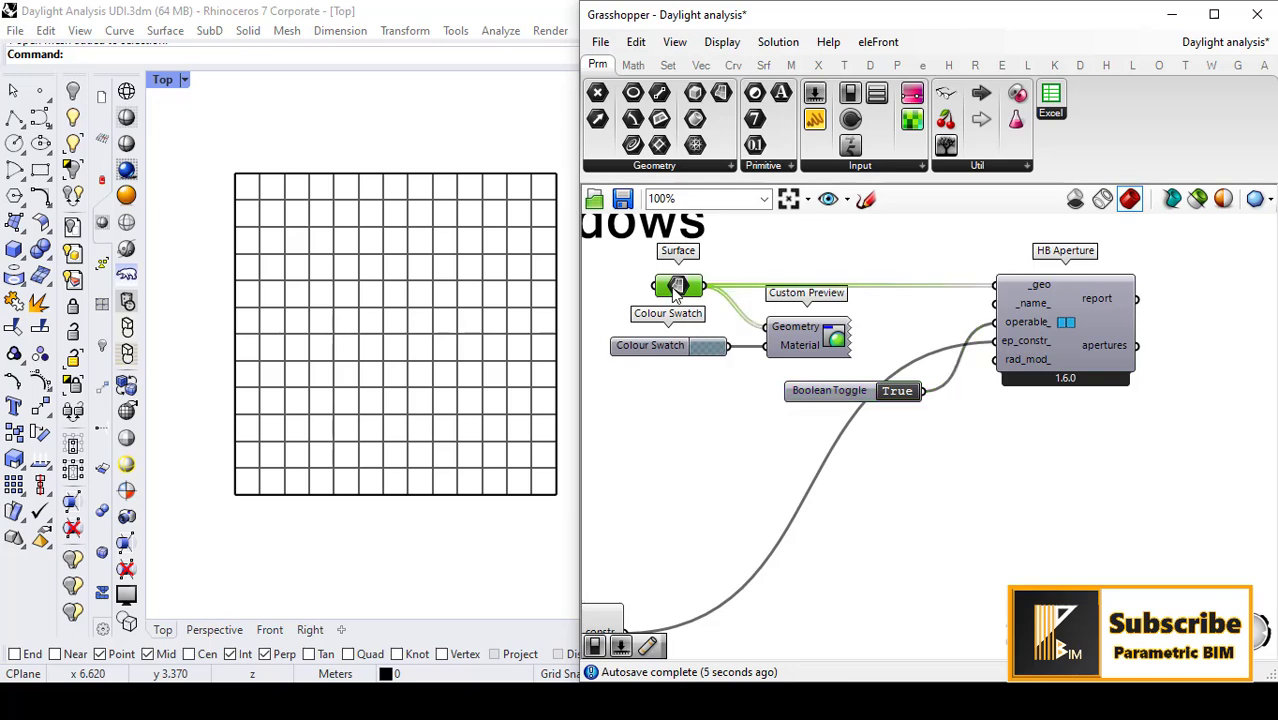
{"action": "left_click_drag", "start_coordinate": [664, 340], "coordinate": [639, 358]}
Trace the window HB Aperture's apertures output to the HB Add Subface component in the Rooms sub face group.
{"action": "right_click_drag", "start_coordinate": [1063, 403], "coordinate": [834, 427]}
{"action": "left_click", "coordinate": [845, 360]}
{"action": "right_click_drag", "start_coordinate": [1012, 384], "coordinate": [789, 388]}
{"action": "scroll", "coordinate": [790, 390], "scroll_direction": "down", "scroll_amount": 1}
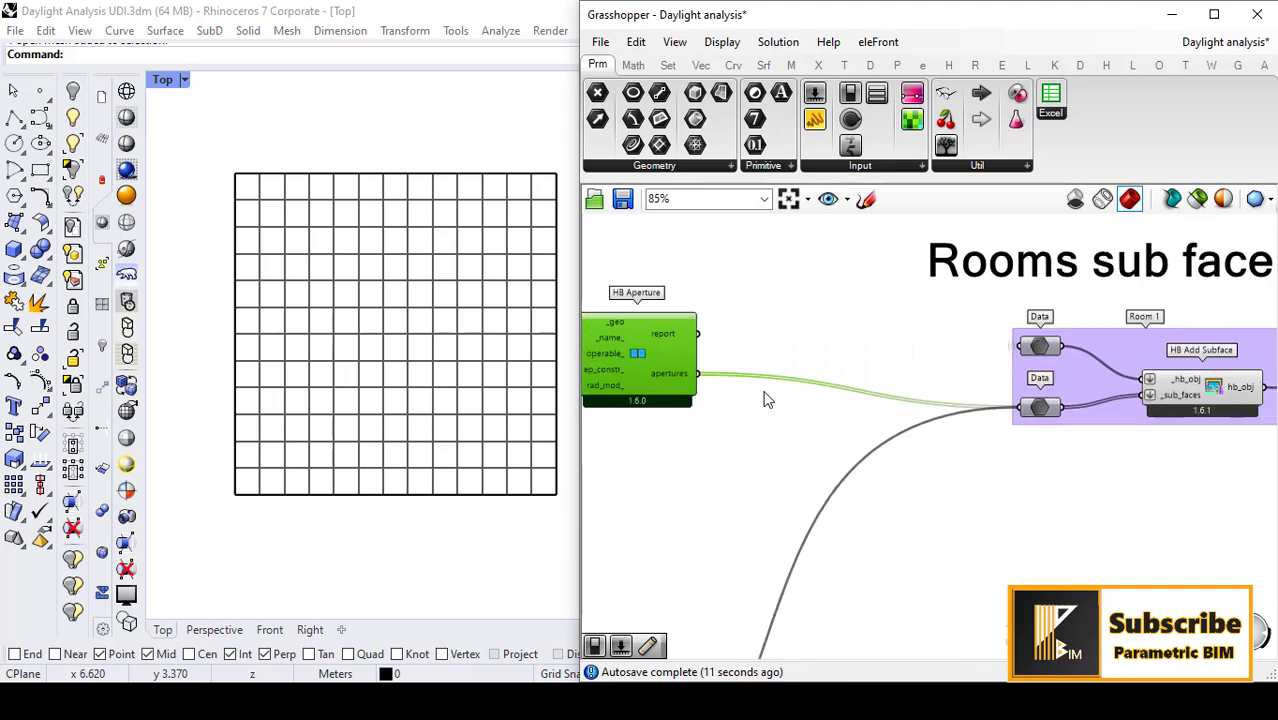
{"action": "scroll", "coordinate": [1075, 432], "scroll_direction": "up", "scroll_amount": 1}
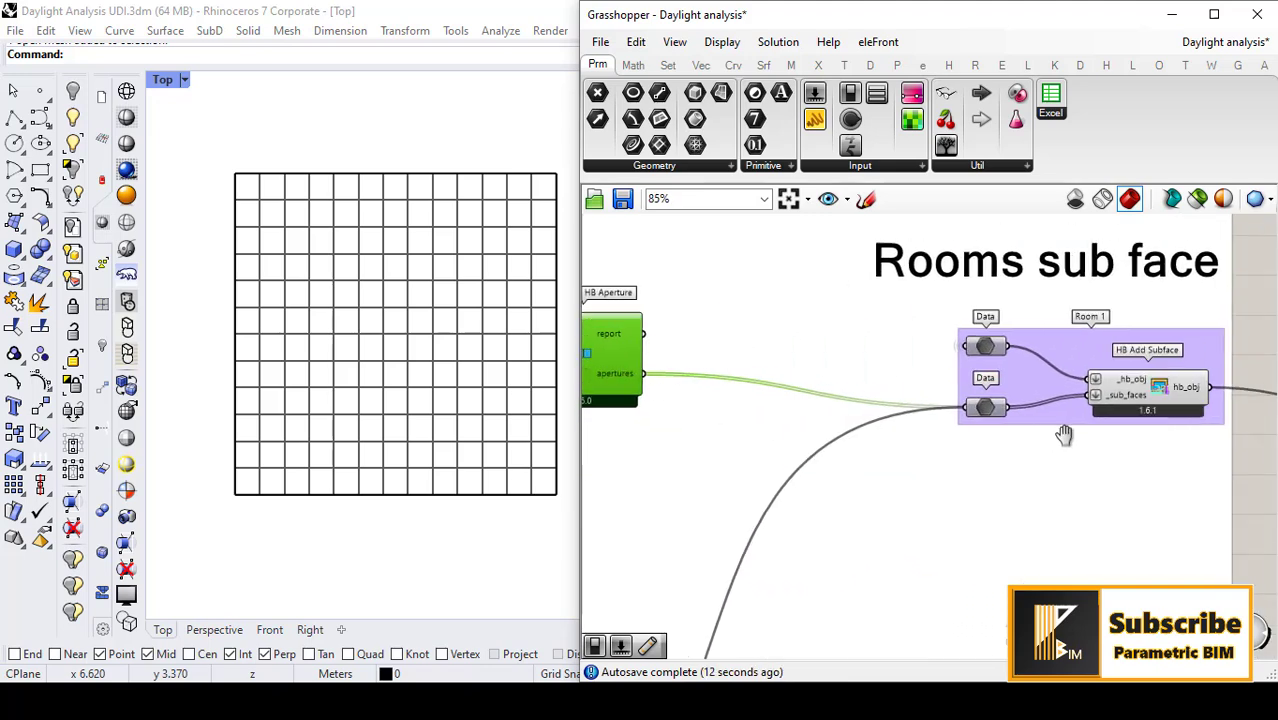
{"action": "left_click", "coordinate": [1136, 380]}
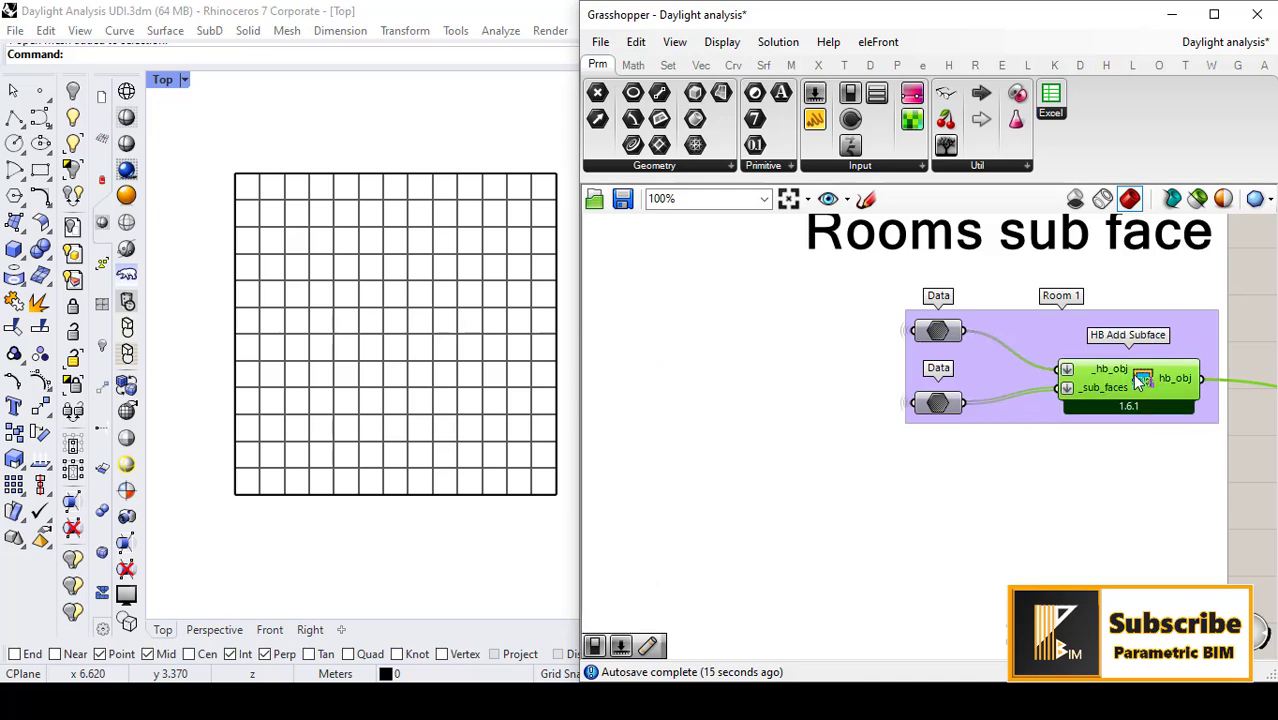
Trace the Data parameter feeding HB Add Subface's _hb_obj input back to the rooms output of HB Room from Solid.
{"action": "left_click", "coordinate": [940, 334]}
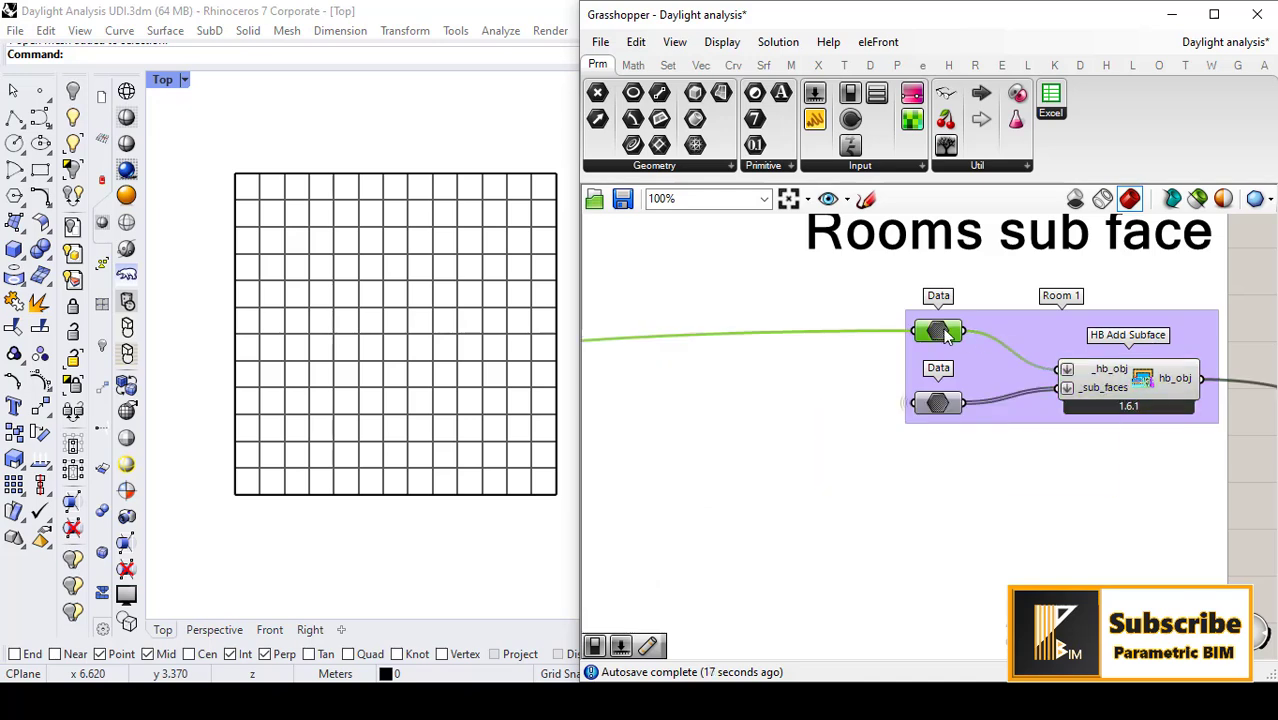
{"action": "scroll", "coordinate": [946, 340], "scroll_direction": "down", "scroll_amount": 6}
{"action": "right_click_drag", "start_coordinate": [772, 345], "coordinate": [786, 341]}
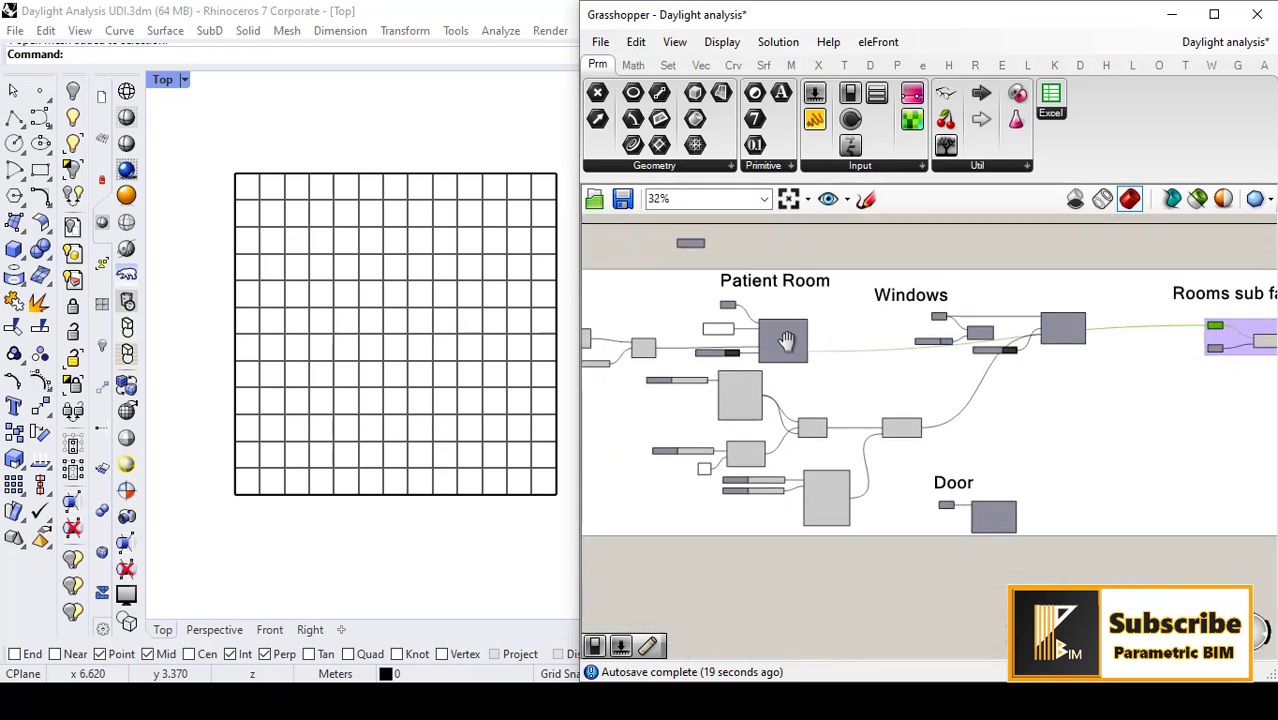
{"action": "scroll", "coordinate": [924, 346], "scroll_direction": "up", "scroll_amount": 6}
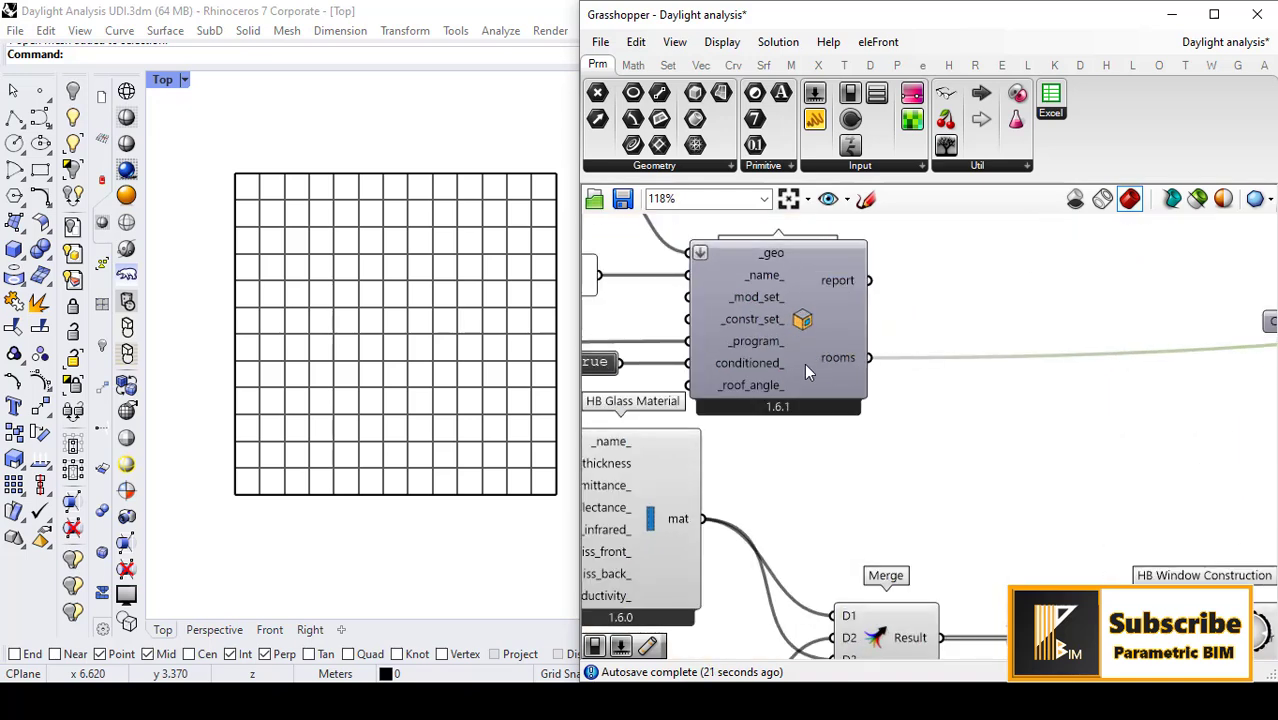
{"action": "scroll", "coordinate": [804, 363], "scroll_direction": "down", "scroll_amount": 4}
{"action": "scroll", "coordinate": [845, 390], "scroll_direction": "up", "scroll_amount": 2}
{"action": "scroll", "coordinate": [998, 377], "scroll_direction": "up", "scroll_amount": 5}
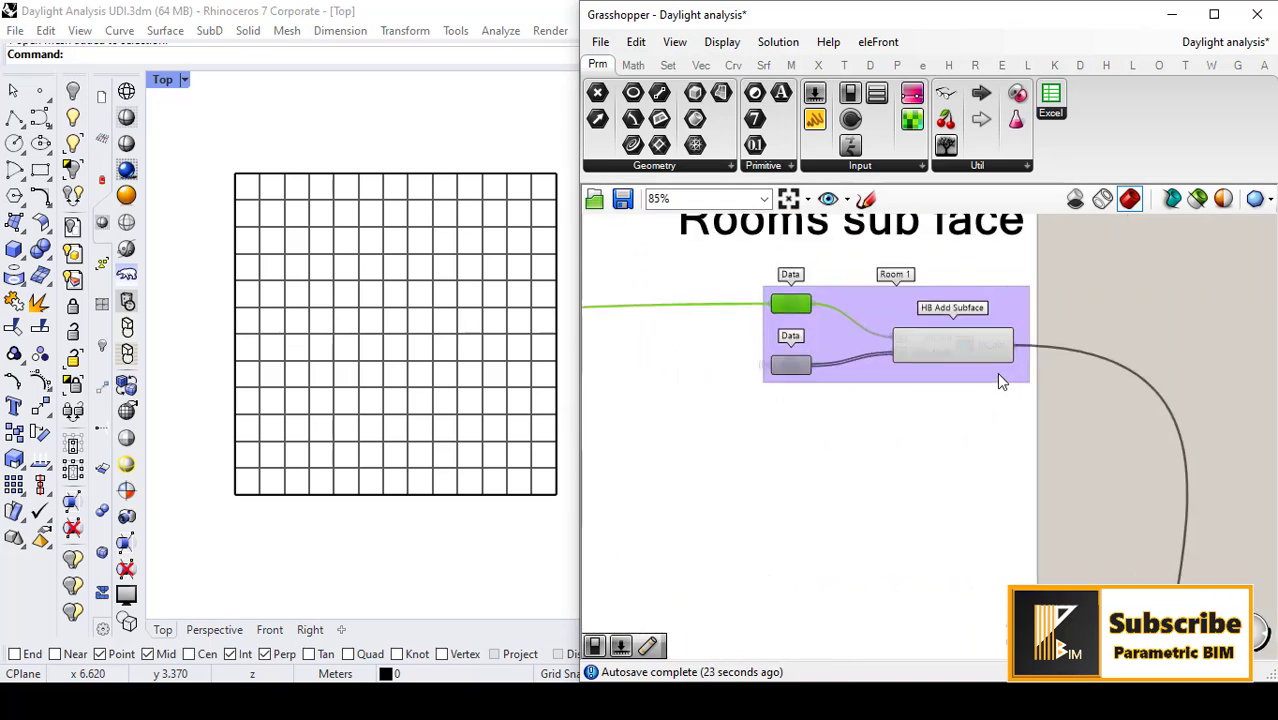
Trace the Data parameter feeding HB Add Subface's _sub_faces input back to the window and door HB Aperture components.
{"action": "left_click", "coordinate": [698, 367]}
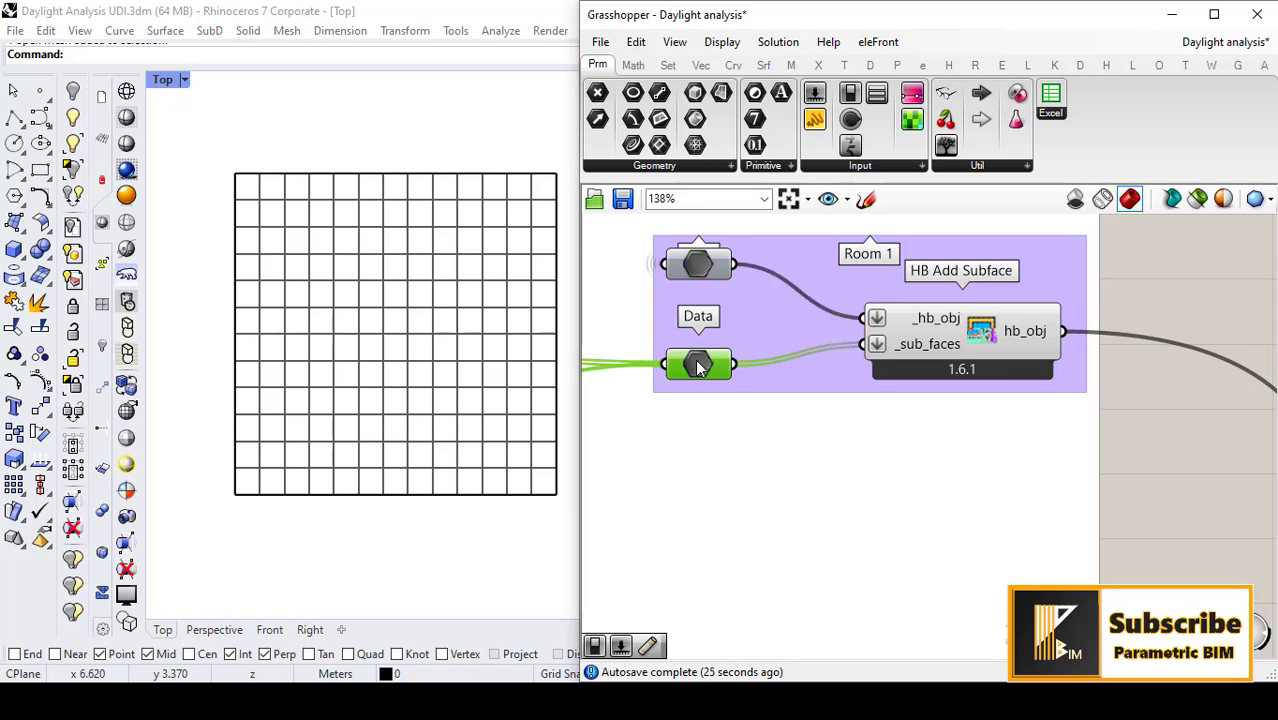
{"action": "scroll", "coordinate": [834, 374], "scroll_direction": "down", "scroll_amount": 3}
{"action": "right_click_drag", "start_coordinate": [662, 418], "coordinate": [930, 408]}
{"action": "right_click_drag", "start_coordinate": [676, 342], "coordinate": [866, 352]}
{"action": "right_click_drag", "start_coordinate": [828, 442], "coordinate": [993, 417]}
{"action": "scroll", "coordinate": [994, 416], "scroll_direction": "down", "scroll_amount": 2}
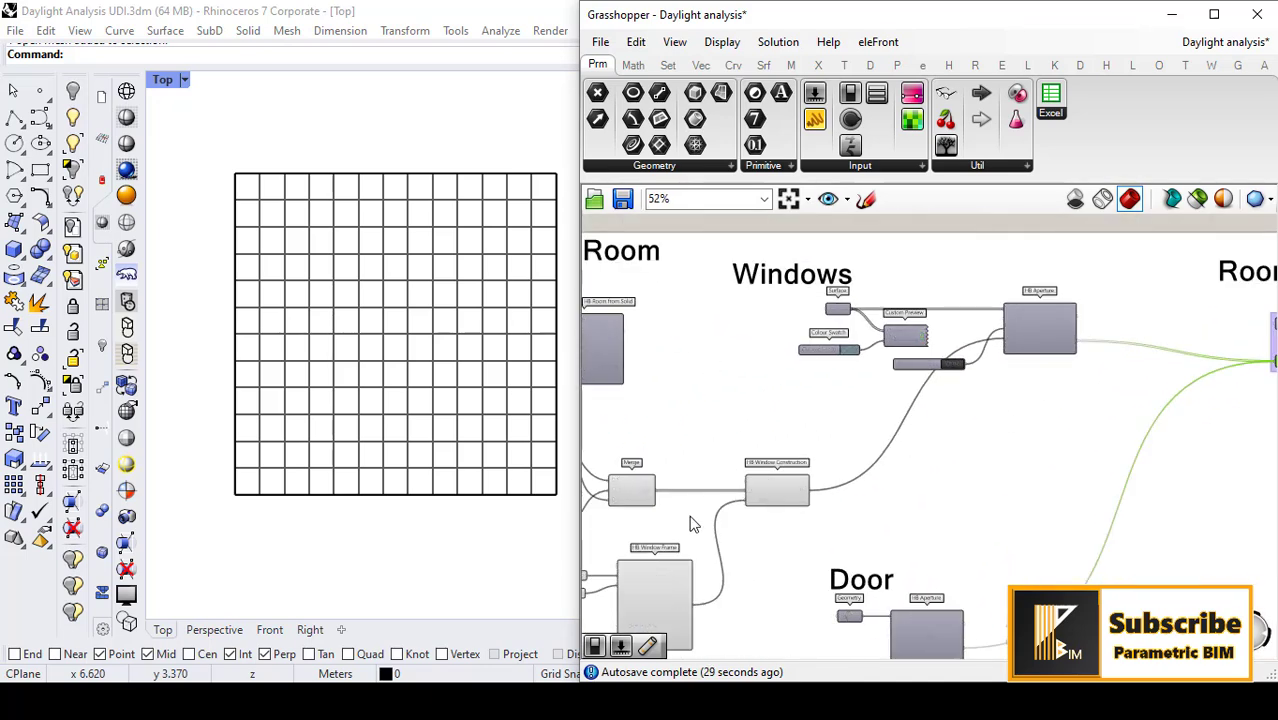
Examine the Door group's Geometry parameter and how it feeds the _geo input of its HB Aperture component.
{"action": "right_click_drag", "start_coordinate": [692, 517], "coordinate": [866, 390]}
{"action": "scroll", "coordinate": [793, 452], "scroll_direction": "up", "scroll_amount": 3}
{"action": "scroll", "coordinate": [786, 446], "scroll_direction": "down", "scroll_amount": 1}
{"action": "right_click_drag", "start_coordinate": [965, 457], "coordinate": [630, 423]}
{"action": "scroll", "coordinate": [948, 505], "scroll_direction": "up", "scroll_amount": 4}
{"action": "scroll", "coordinate": [848, 504], "scroll_direction": "down", "scroll_amount": 2}
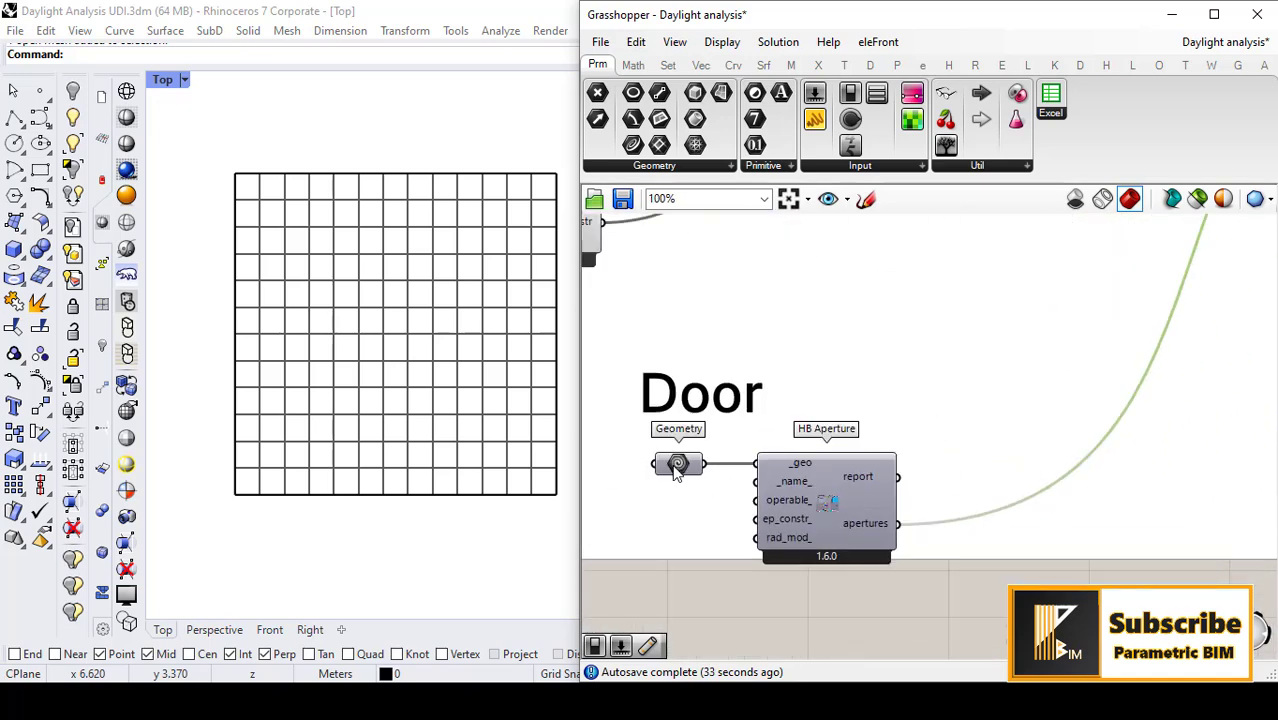
{"action": "left_click_drag", "start_coordinate": [678, 463], "coordinate": [688, 463]}
{"action": "left_click", "coordinate": [802, 497]}
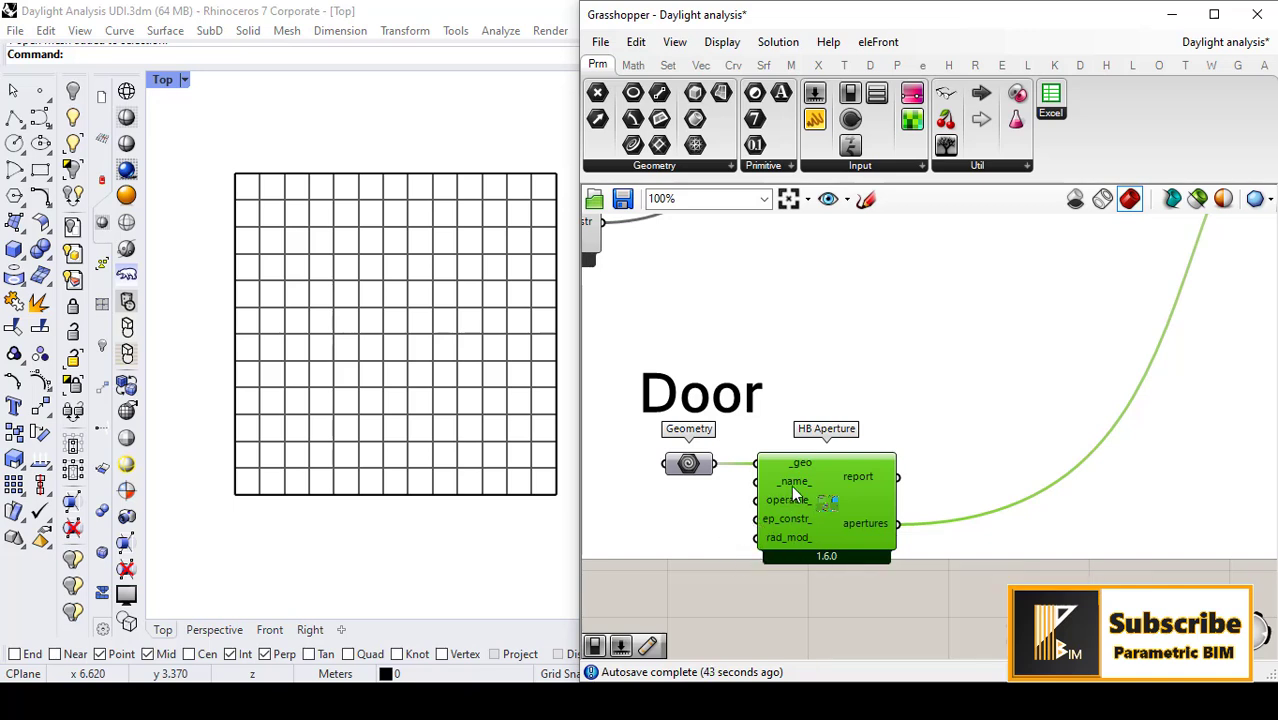
{"action": "left_click_drag", "start_coordinate": [813, 505], "coordinate": [819, 503]}
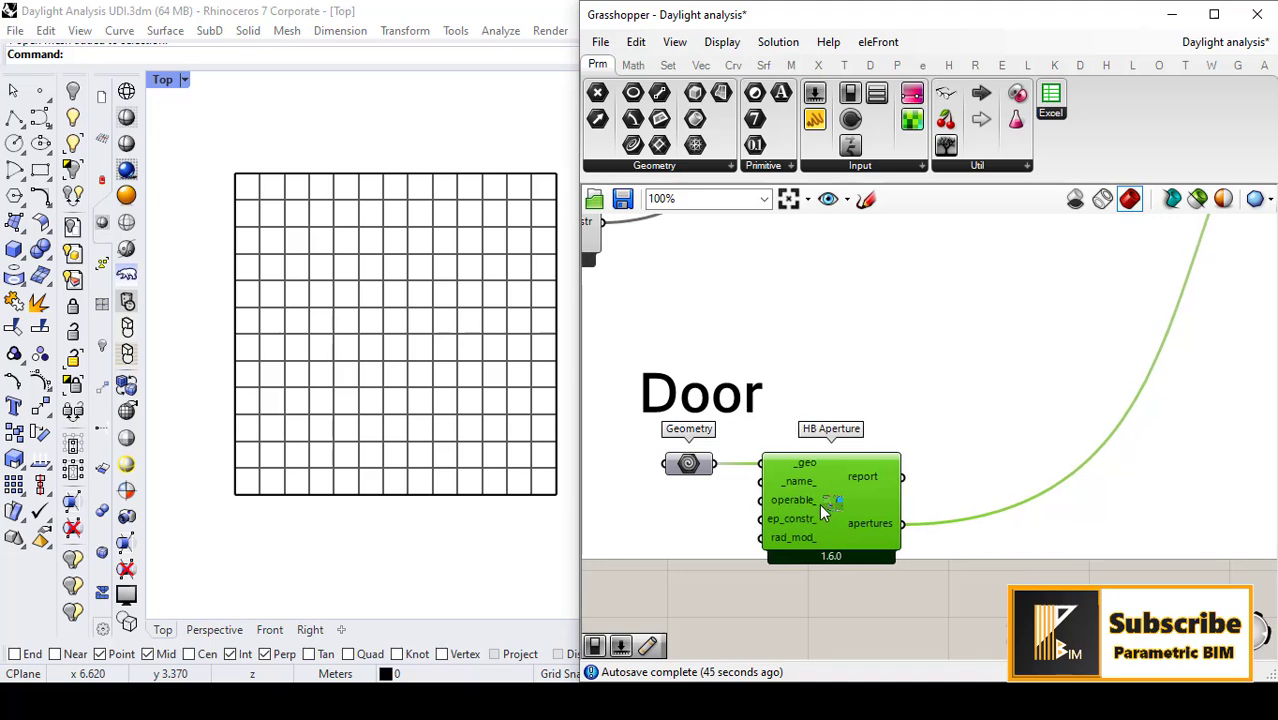